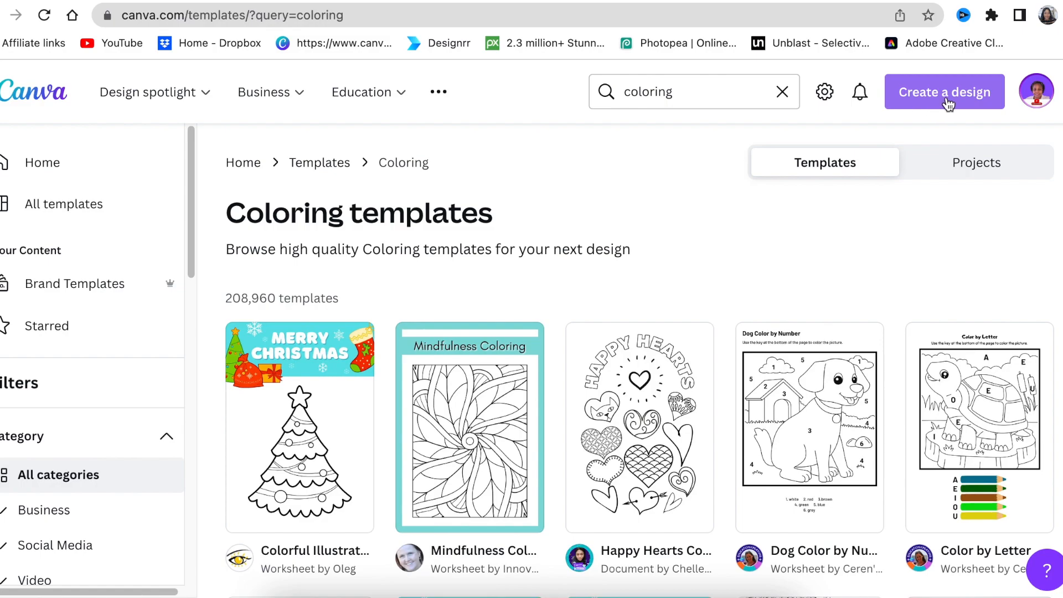
# Search the new-design formats for A4, clear the search, and start the blank Cyber Security Coloring Kids design
pyautogui.click(947, 98)
pyautogui.write('a4')
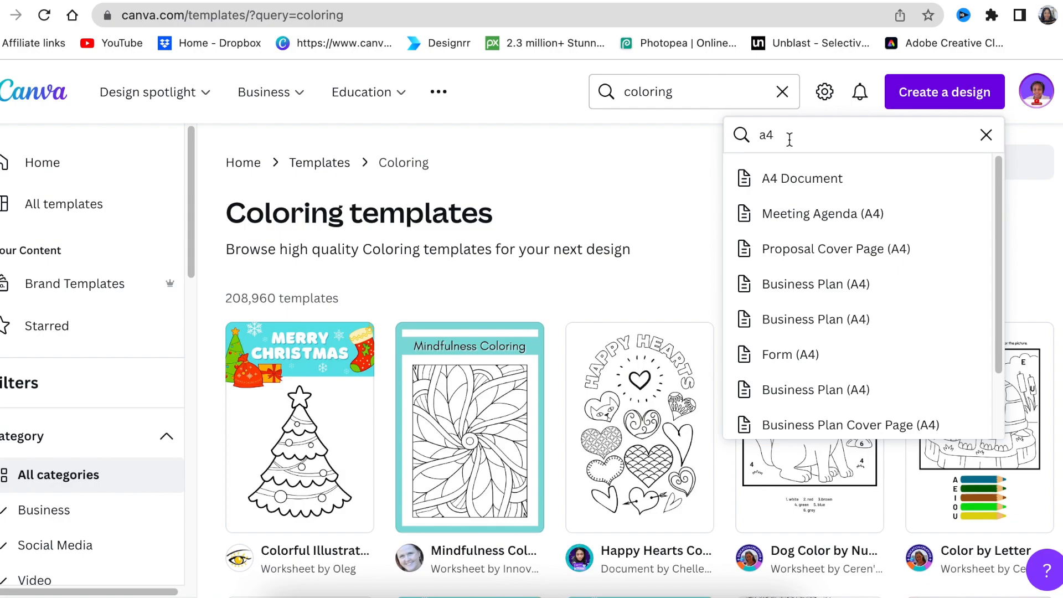
pyautogui.press('BackSpace')
pyautogui.press('BackSpace')
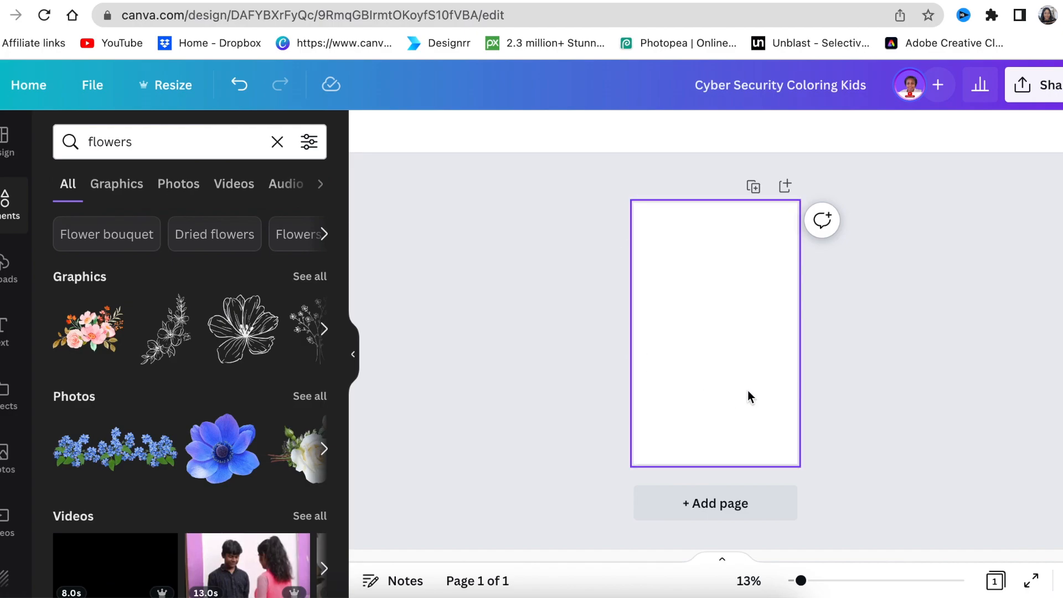
pyautogui.moveTo(806, 581); pyautogui.dragTo(808, 580)
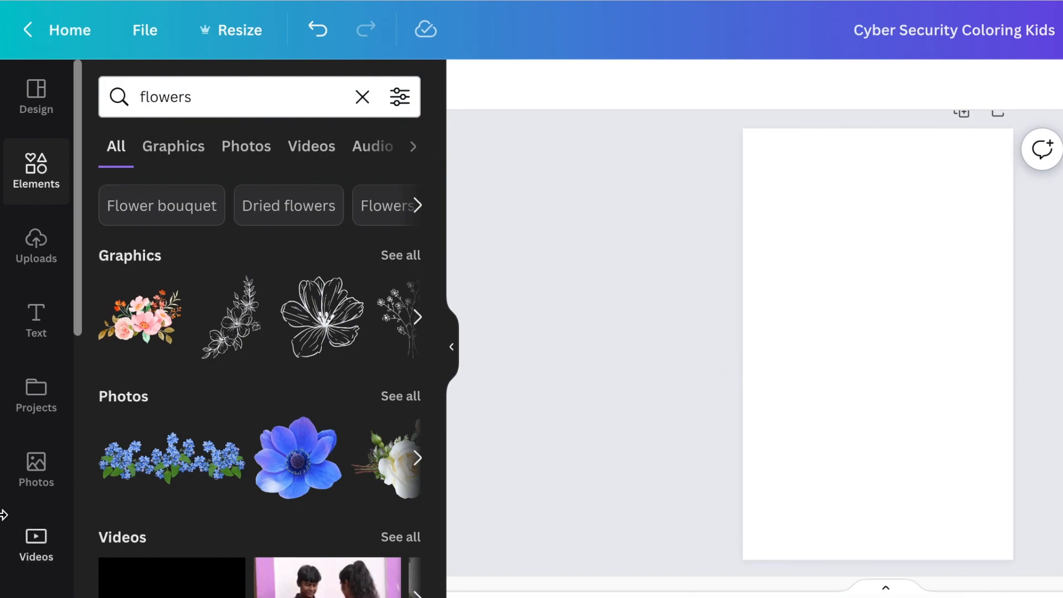
# Open the Cyber Coloring Book folder from the project folders
pyautogui.scroll(-3, 19, 468)
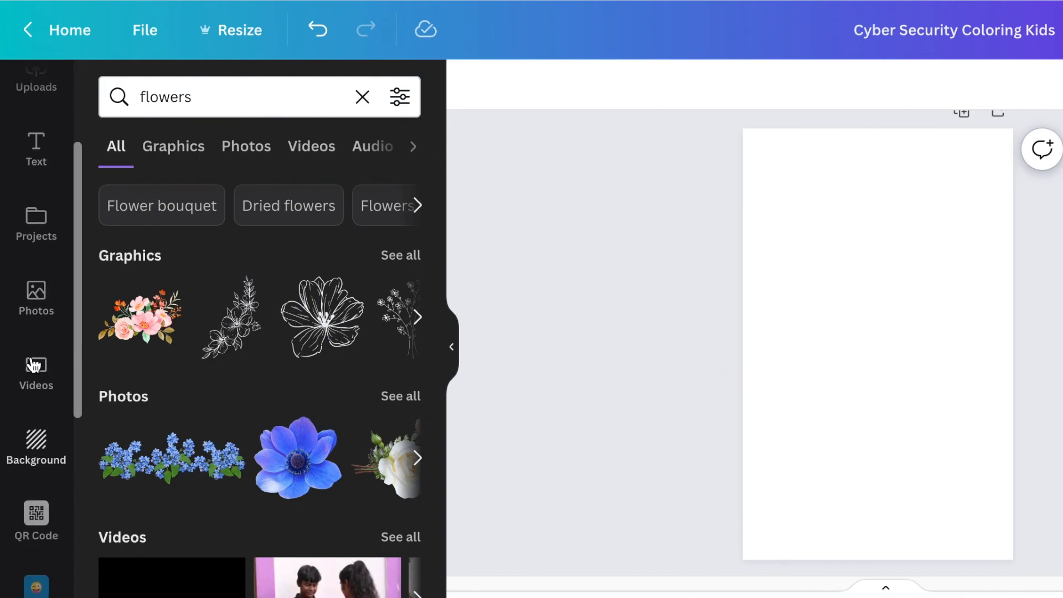
pyautogui.scroll(-7, 35, 371)
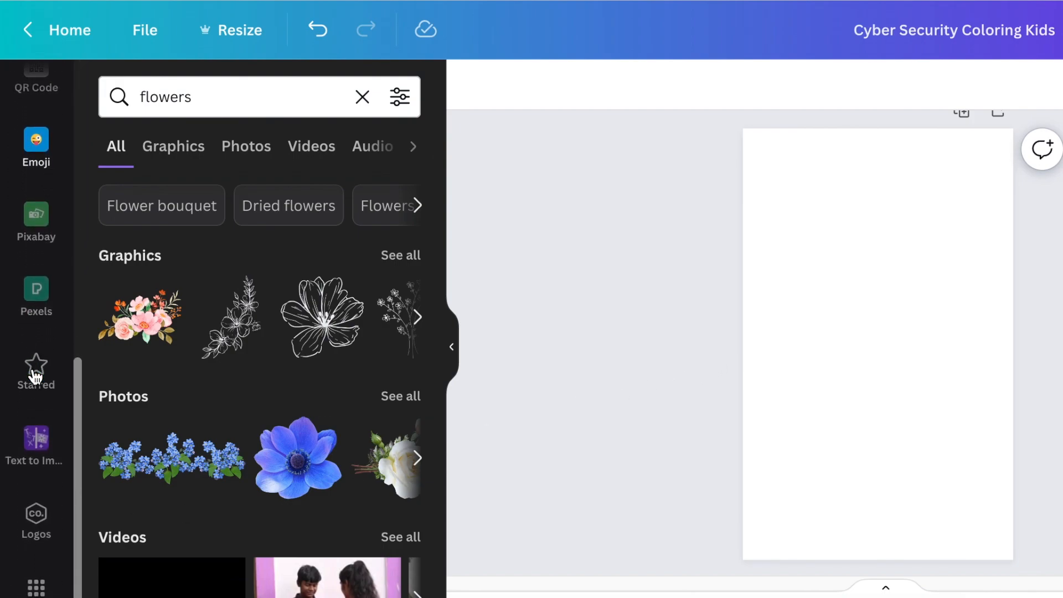
pyautogui.scroll(6, 35, 378)
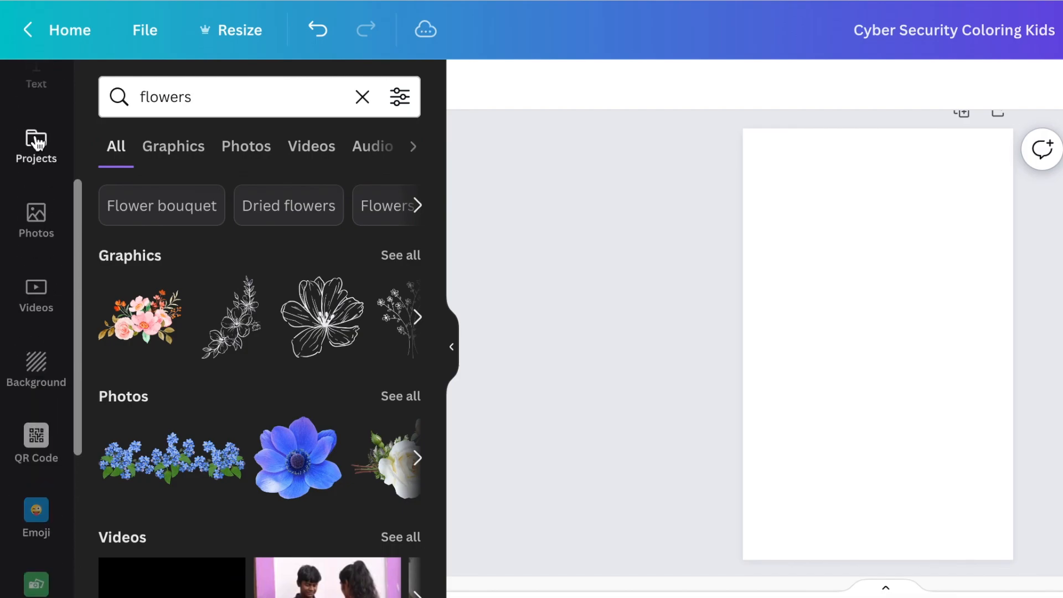
pyautogui.click(35, 143)
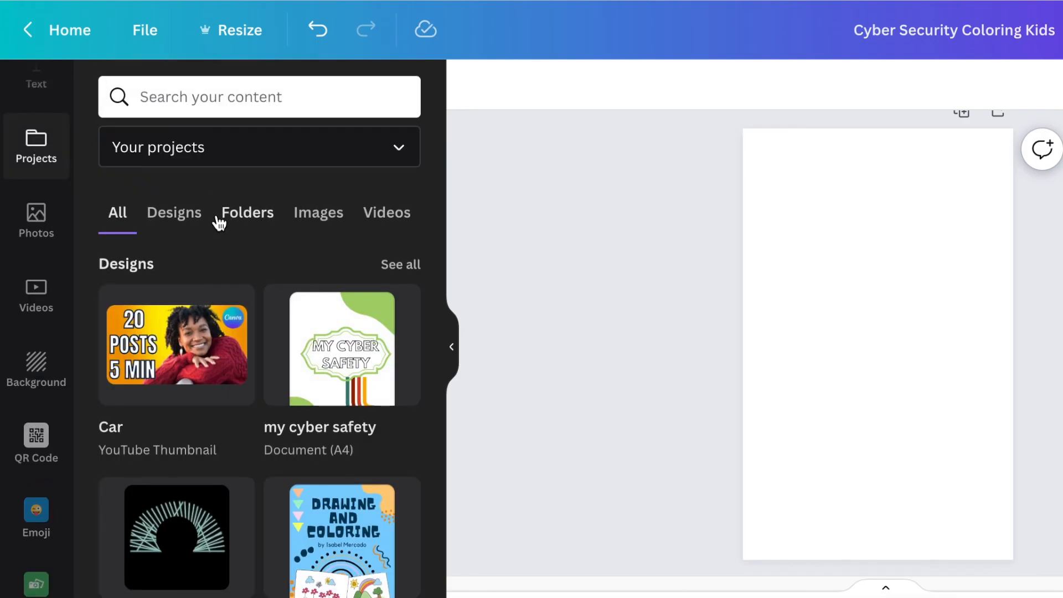
pyautogui.scroll(-1, 227, 272)
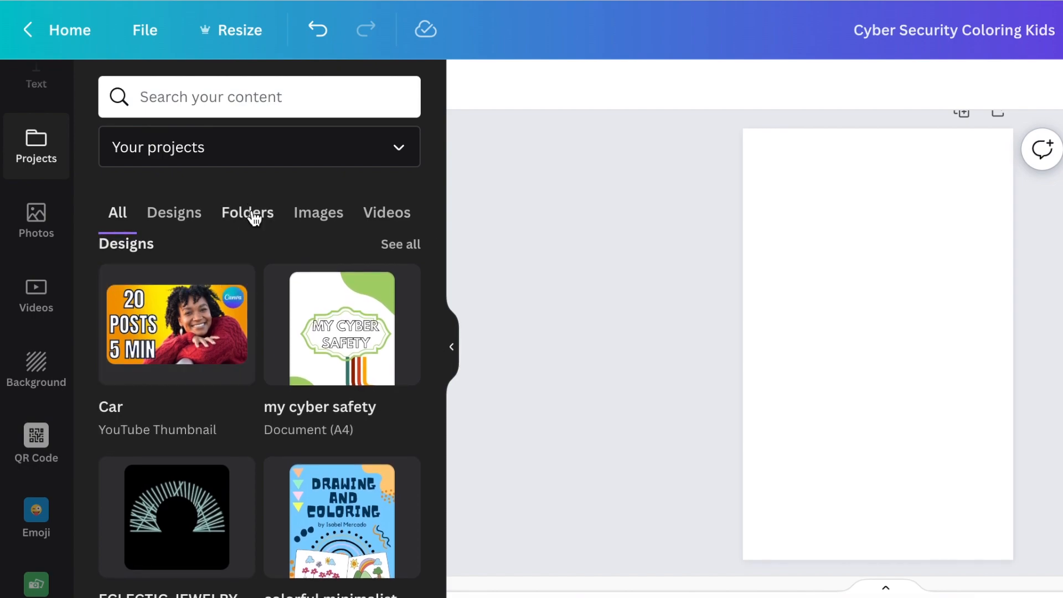
pyautogui.click(254, 215)
pyautogui.scroll(-3, 262, 363)
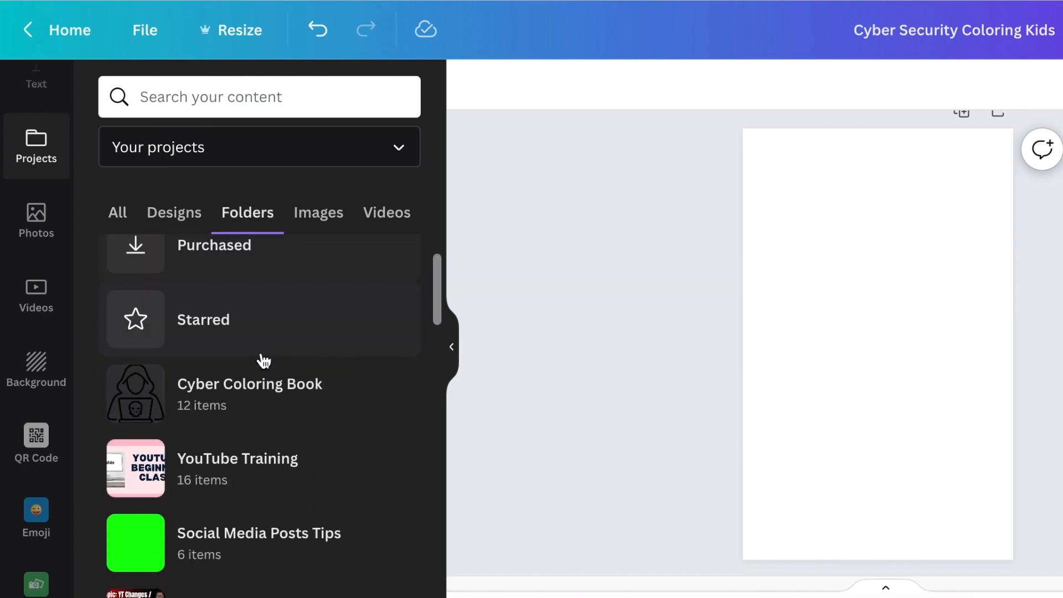
pyautogui.click(244, 396)
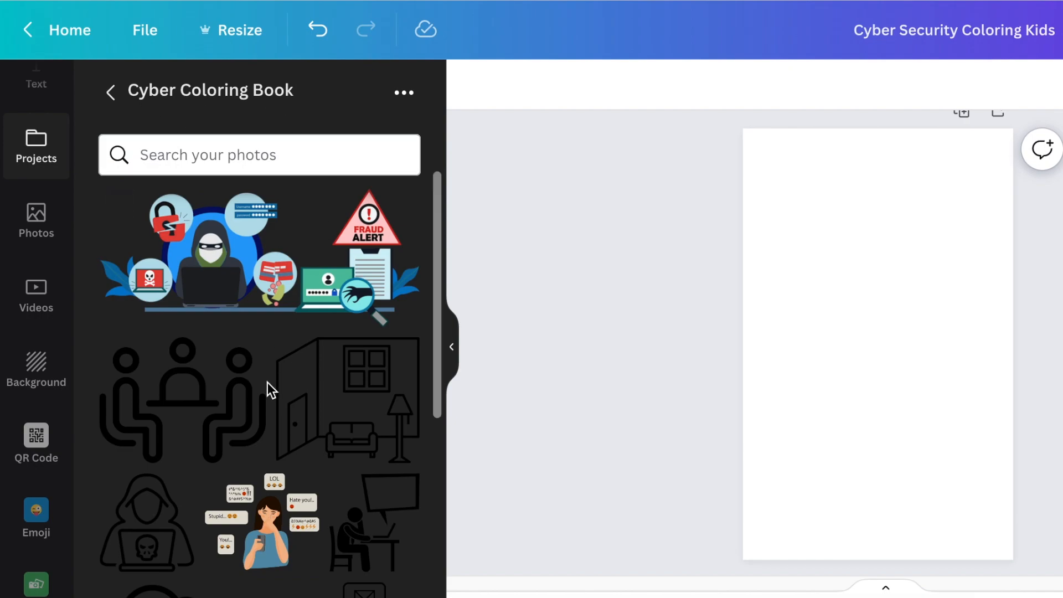
# Add the image of the woman with a laptop in a city park and enlarge it to page width at the page's lower edge
pyautogui.scroll(-3, 267, 382)
pyautogui.scroll(-3, 261, 382)
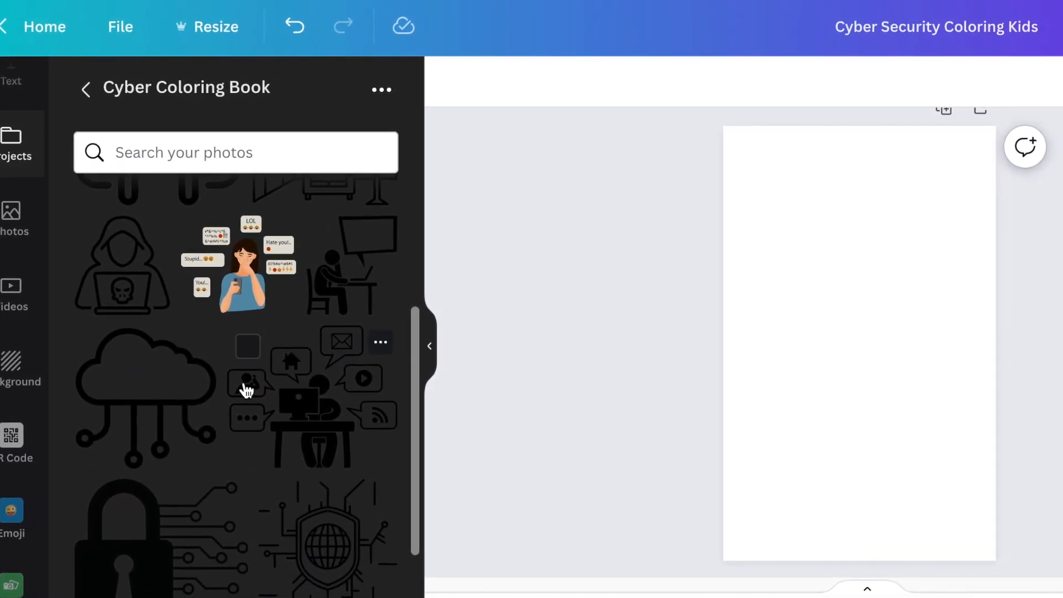
pyautogui.scroll(-1, 216, 390)
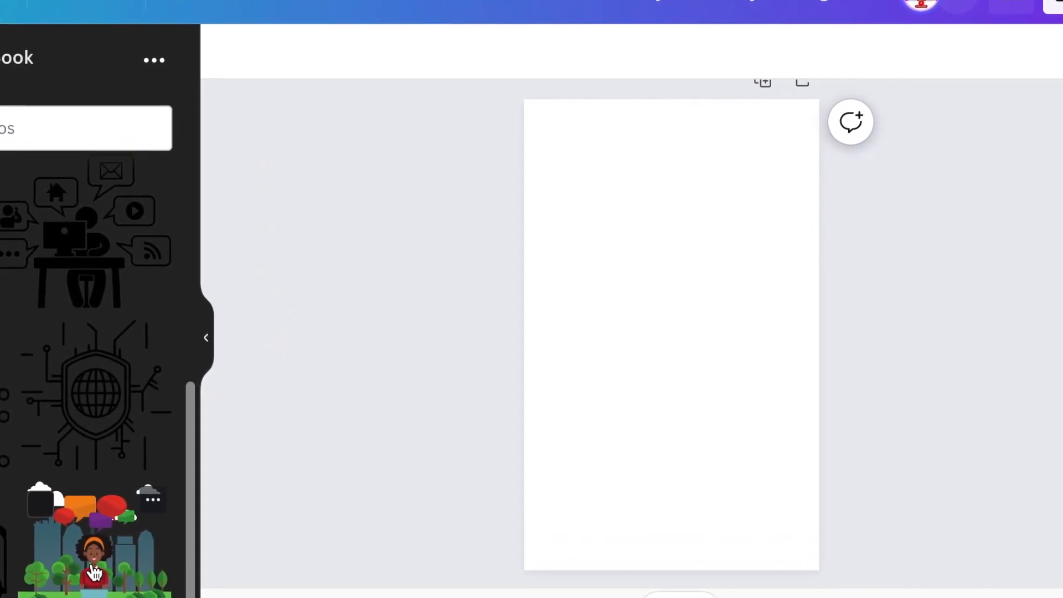
pyautogui.click(81, 484)
pyautogui.moveTo(696, 391); pyautogui.dragTo(742, 591)
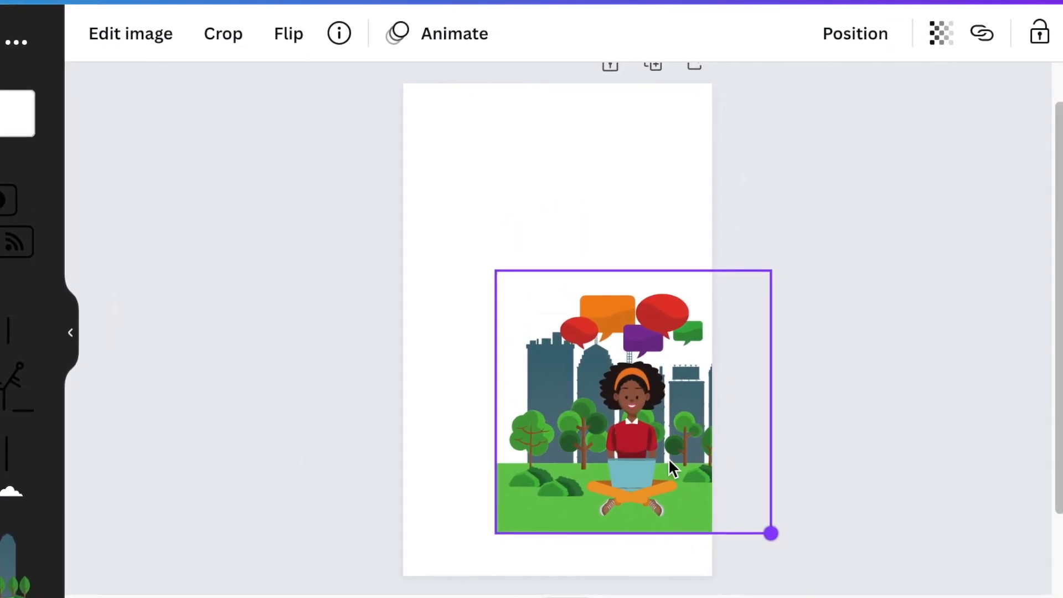
pyautogui.moveTo(648, 476); pyautogui.dragTo(561, 469)
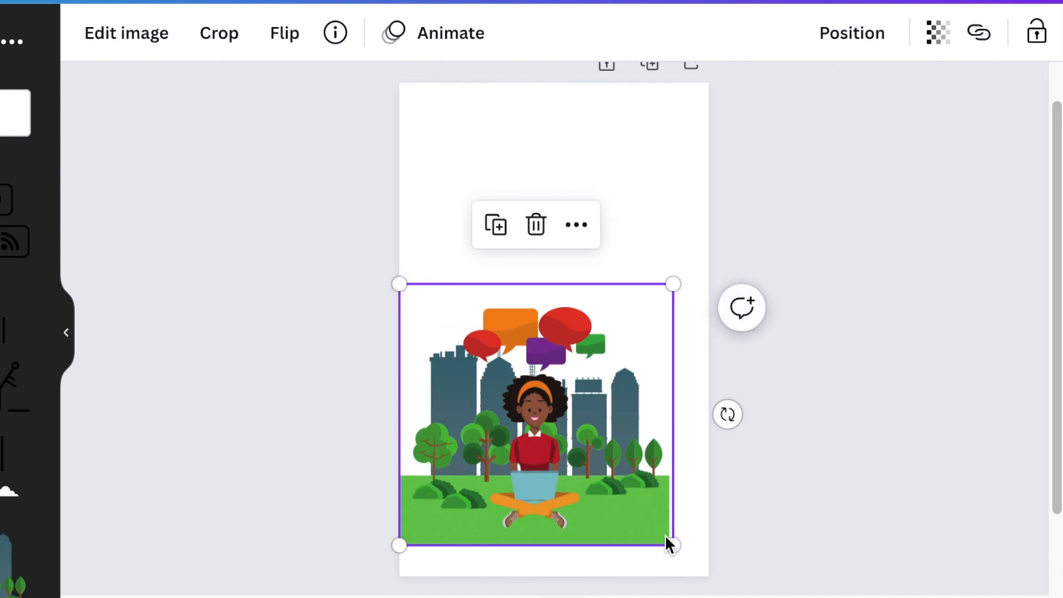
pyautogui.moveTo(672, 544); pyautogui.dragTo(702, 583)
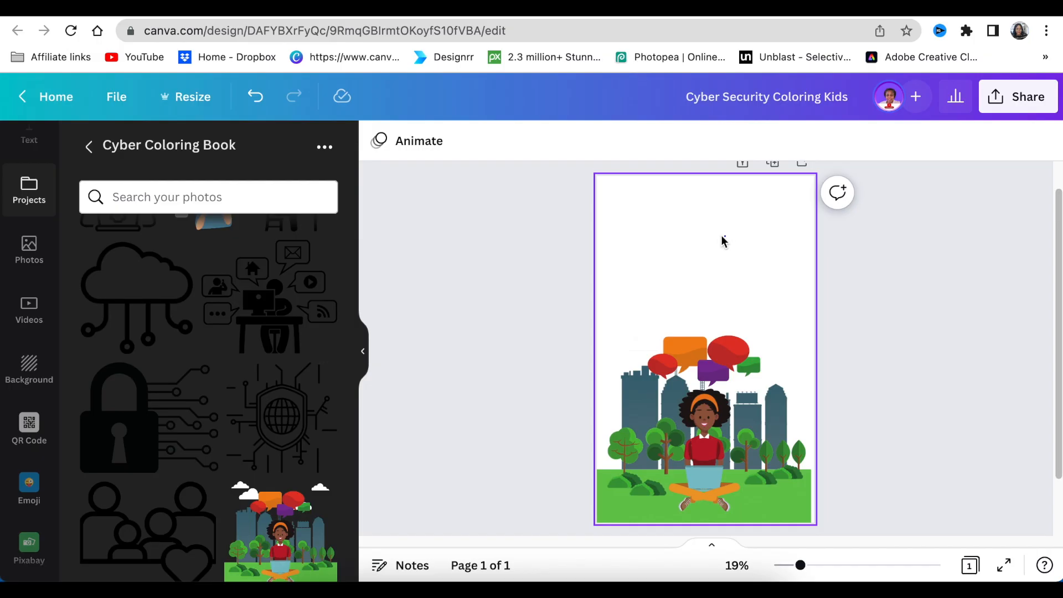
# Search the colors for sky blue and set the page background to the pale blue of the Country Skyline palette
pyautogui.click(722, 238)
pyautogui.click(378, 140)
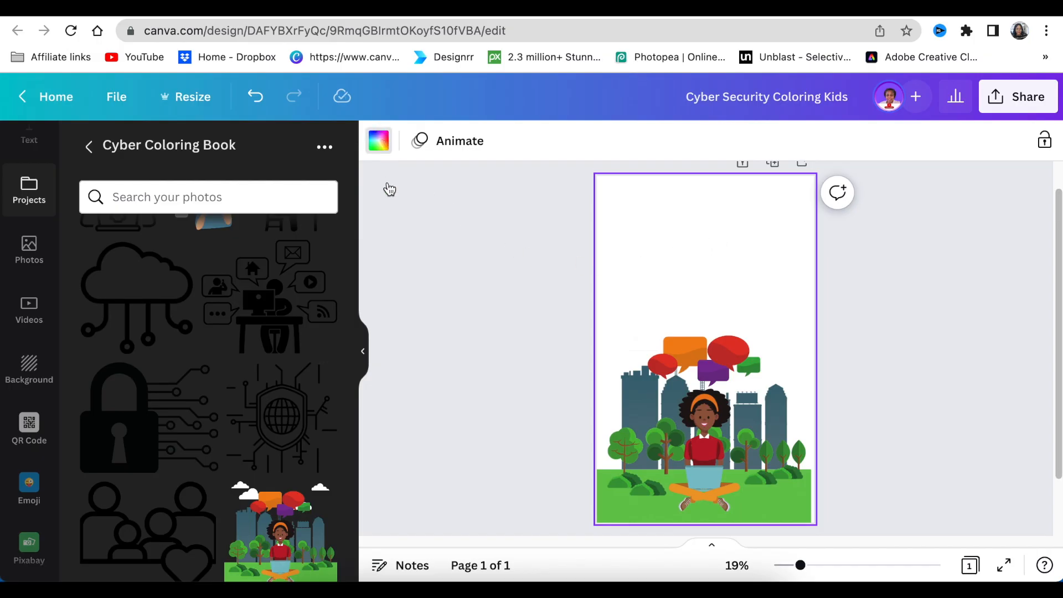
pyautogui.click(200, 157)
pyautogui.write('sky blue')
pyautogui.click(186, 314)
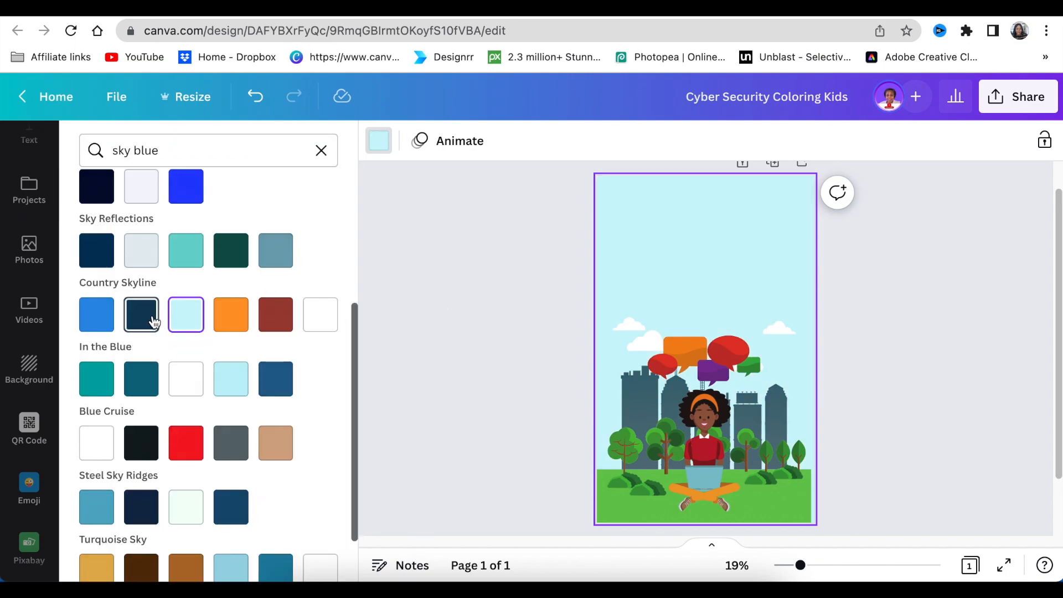
pyautogui.click(447, 308)
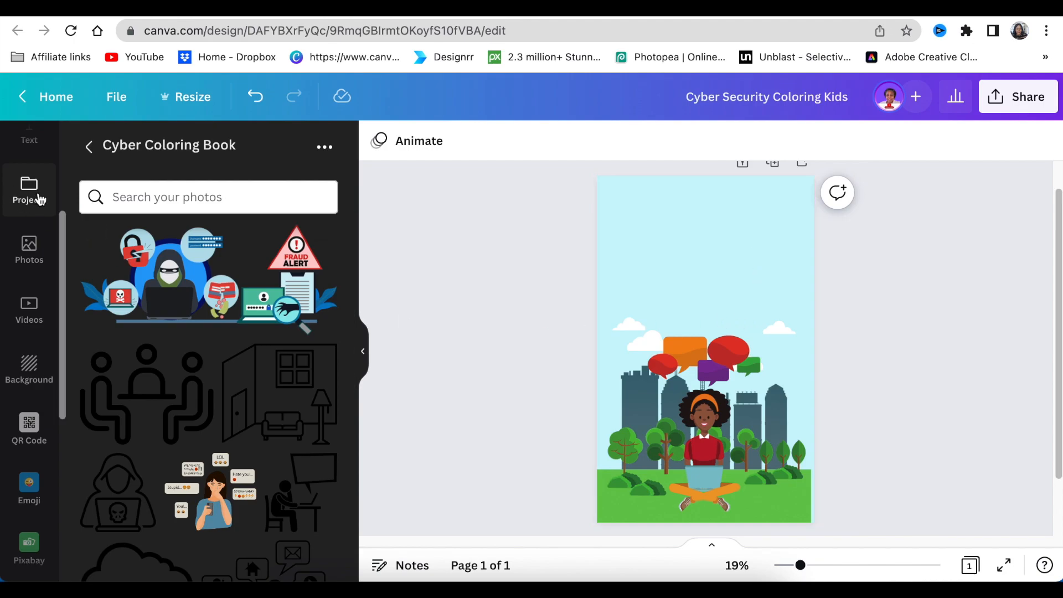
# Search the elements for labels and browse the graphics for a frame to hold the cover title
pyautogui.scroll(3, 39, 200)
pyautogui.click(17, 215)
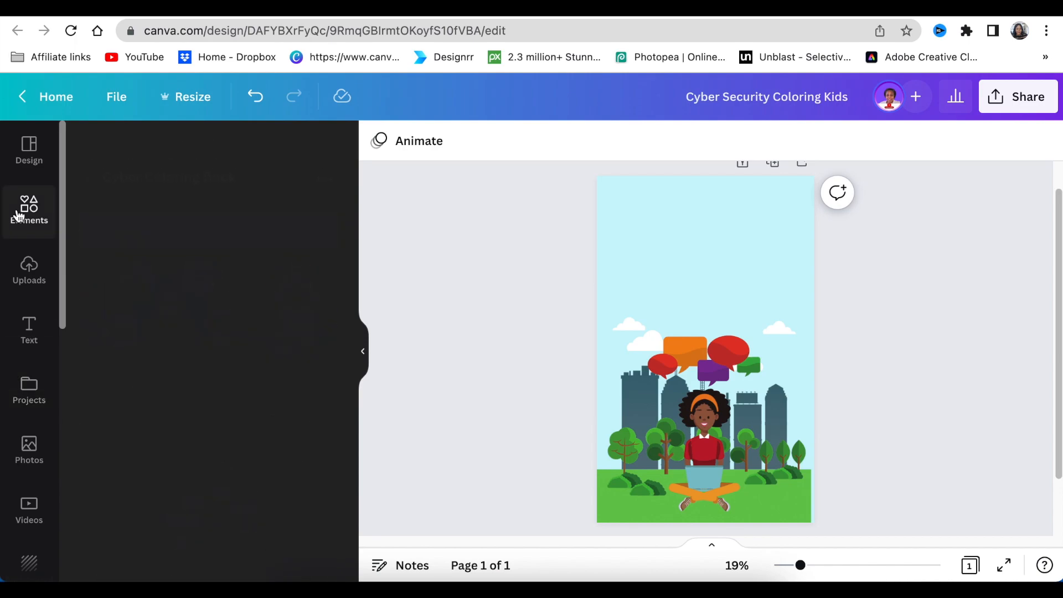
pyautogui.write('labels')
pyautogui.press('Return')
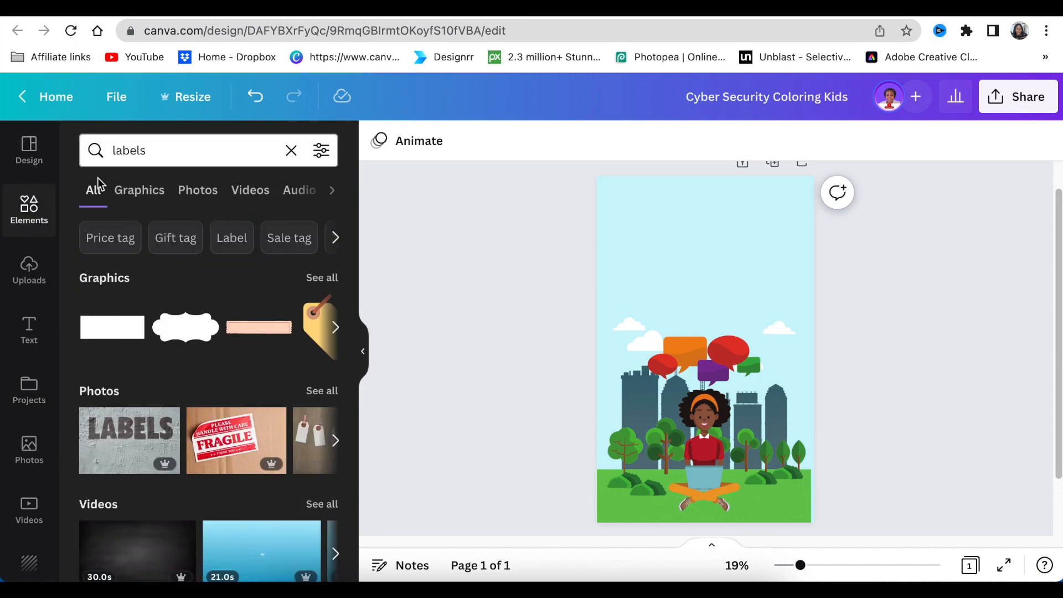
pyautogui.click(321, 277)
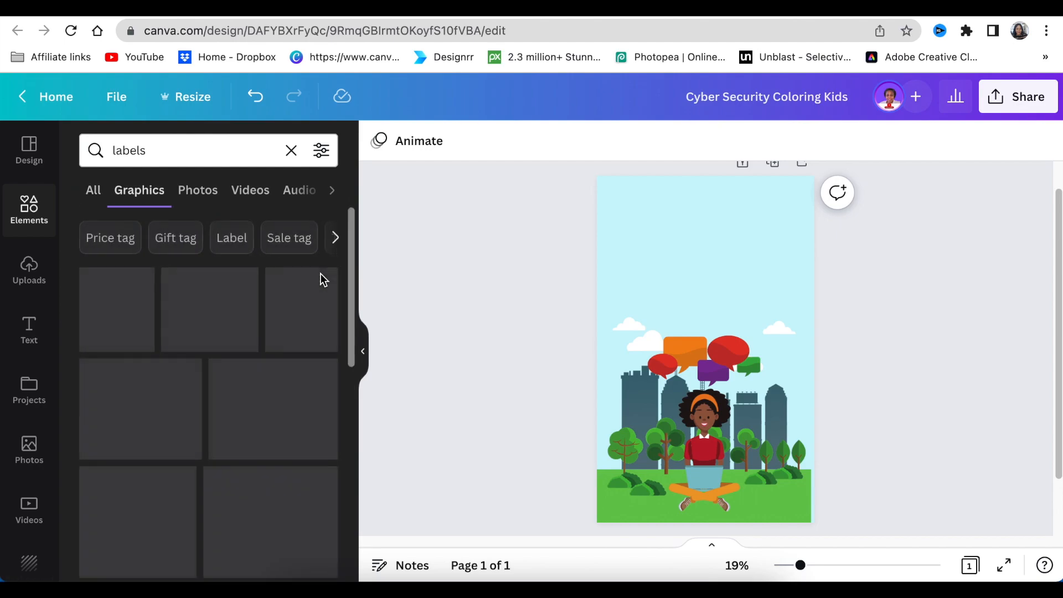
pyautogui.scroll(-4, 275, 323)
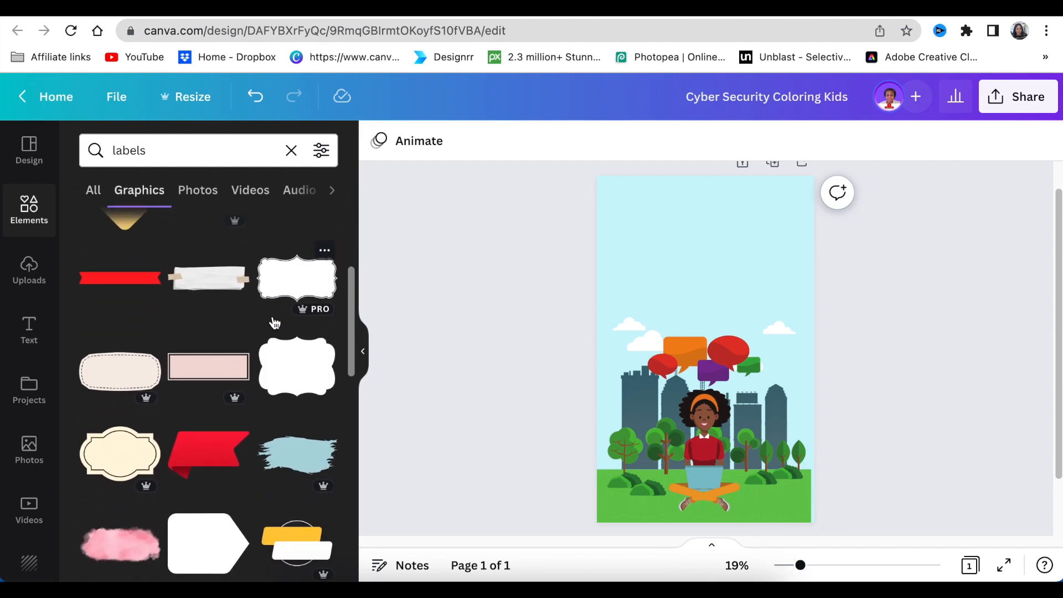
pyautogui.scroll(-3, 274, 323)
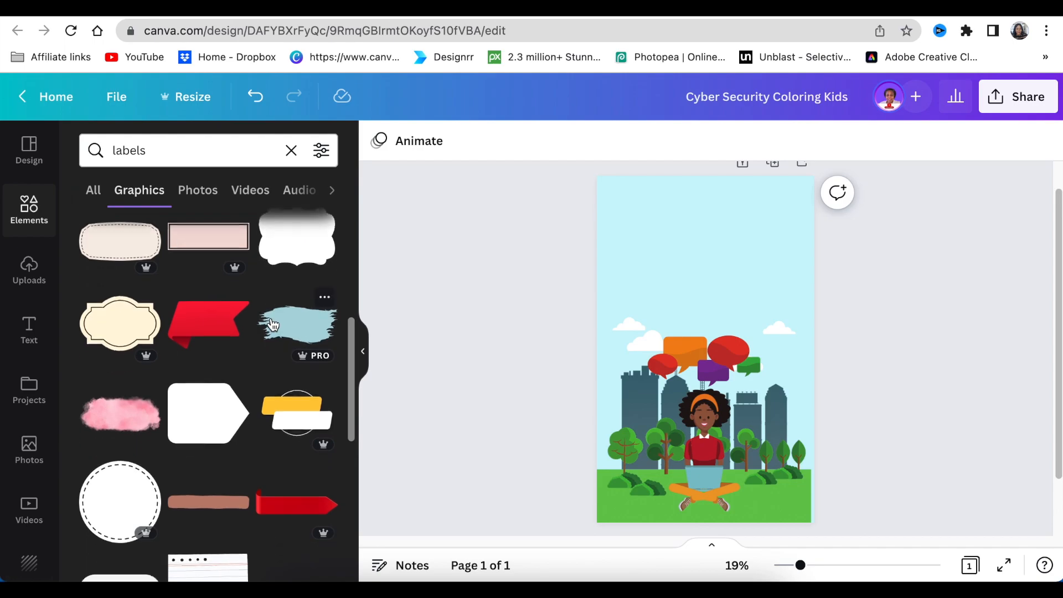
pyautogui.scroll(-1, 270, 323)
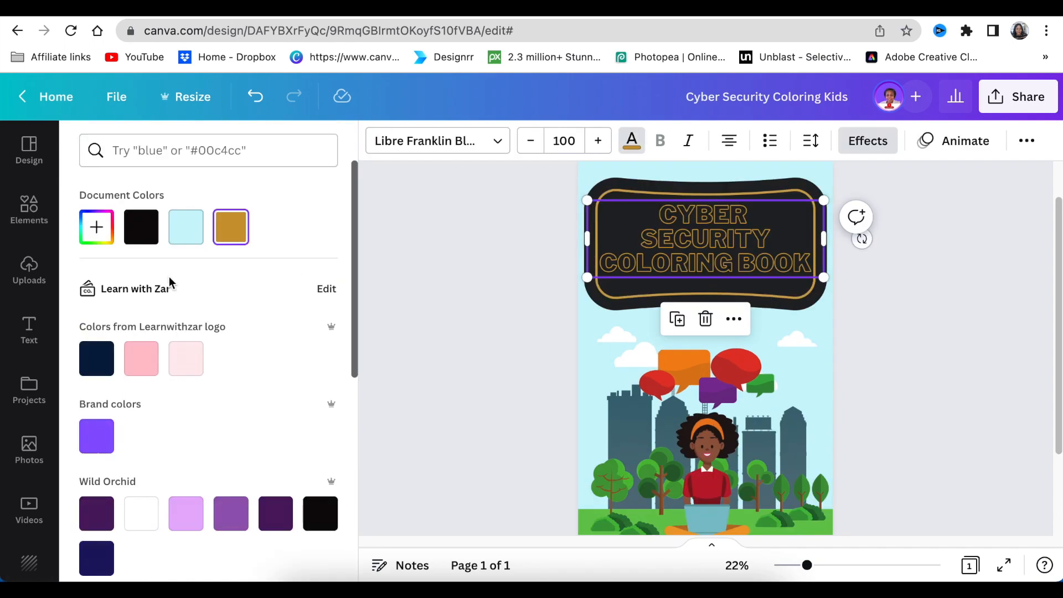
# Recolor the cover's title label to a white fill with a black inner border, and set the title text to black
pyautogui.click(705, 294)
pyautogui.click(276, 227)
pyautogui.click(408, 142)
pyautogui.click(276, 227)
pyautogui.click(687, 242)
pyautogui.click(142, 227)
pyautogui.click(139, 229)
pyautogui.click(889, 414)
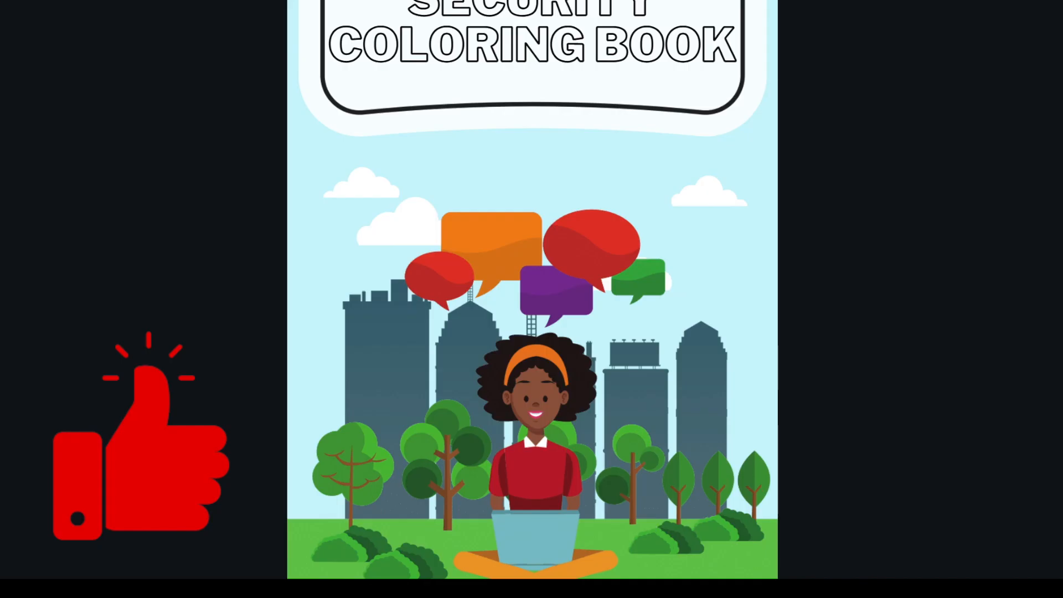
# Set the background of the new page 2 to white
pyautogui.scroll(3, 531, 294)
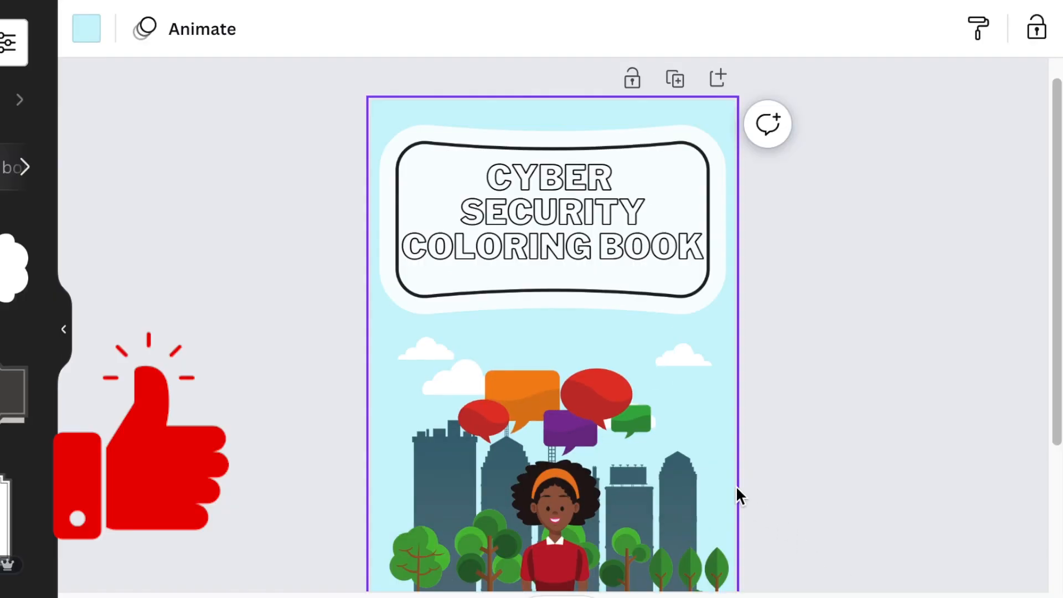
pyautogui.scroll(-4, 689, 443)
pyautogui.click(529, 536)
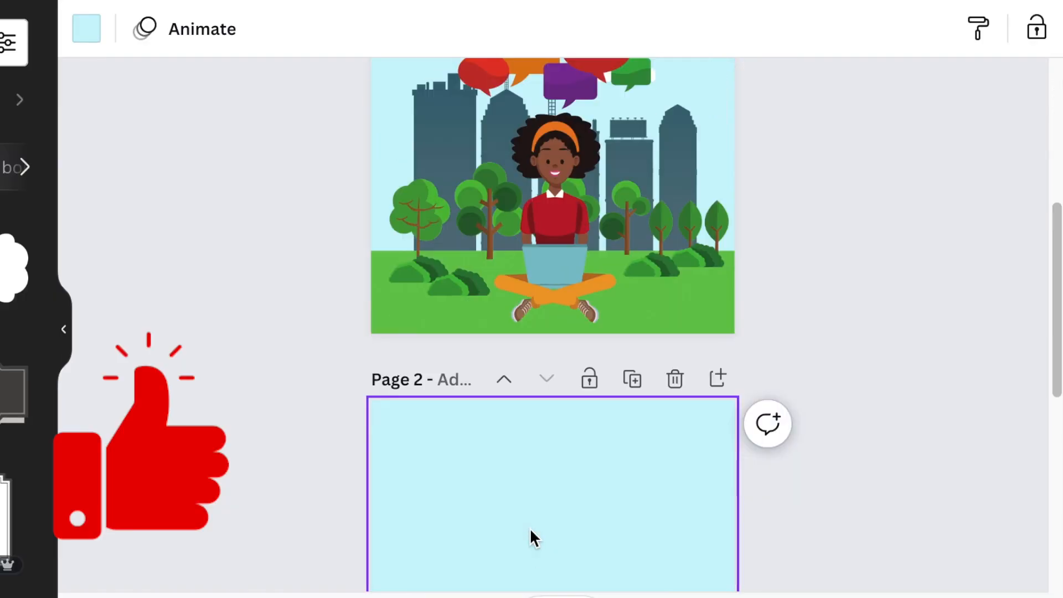
pyautogui.click(86, 40)
pyautogui.click(1, 160)
pyautogui.scroll(2, 336, 359)
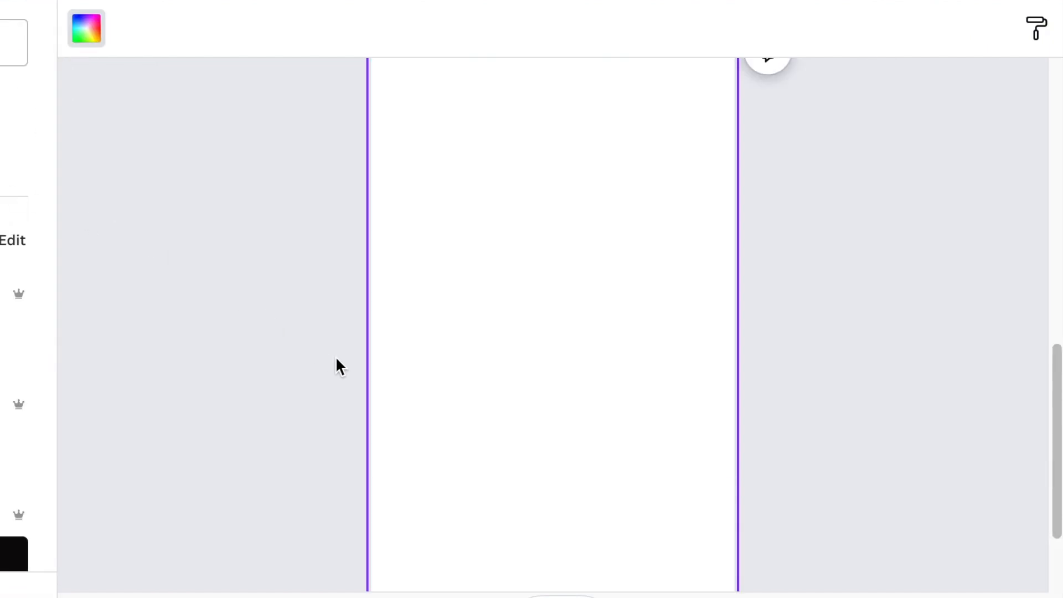
pyautogui.click(212, 358)
# Copy the cover's title text onto page 2
pyautogui.scroll(1, 467, 416)
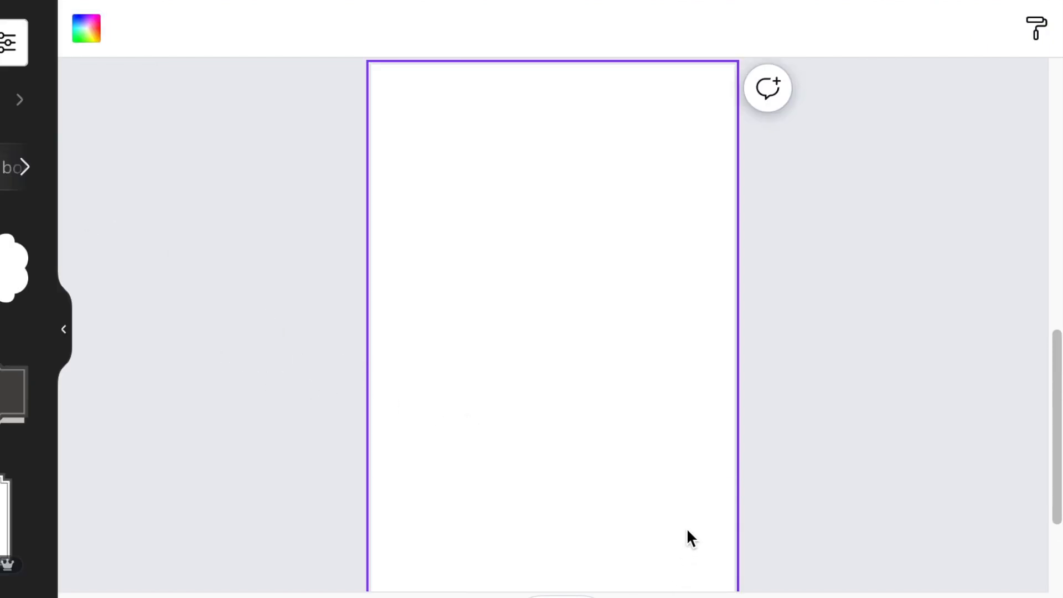
pyautogui.scroll(-1, 688, 530)
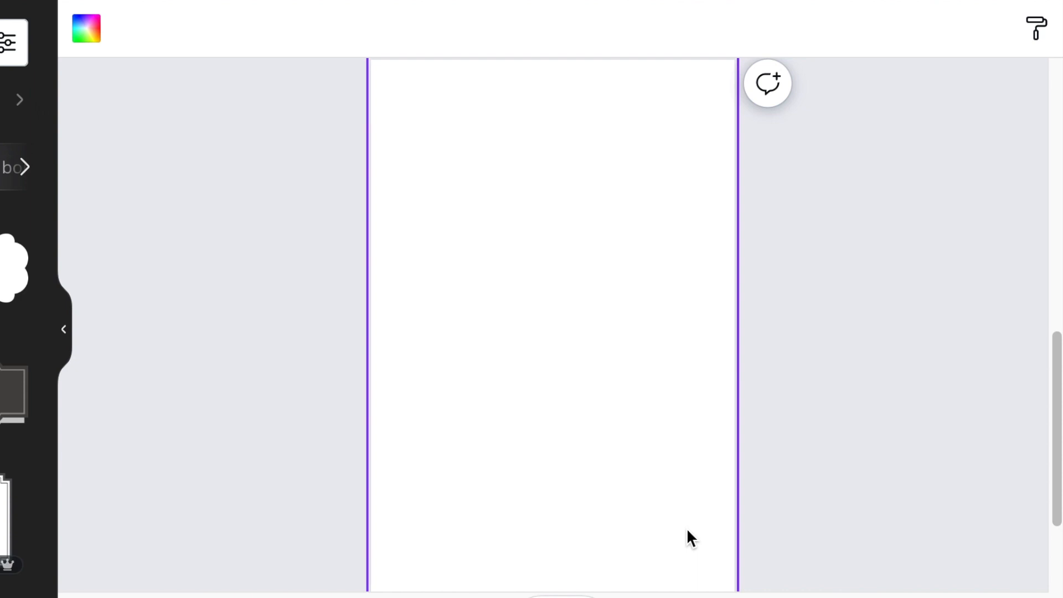
pyautogui.scroll(8, 560, 493)
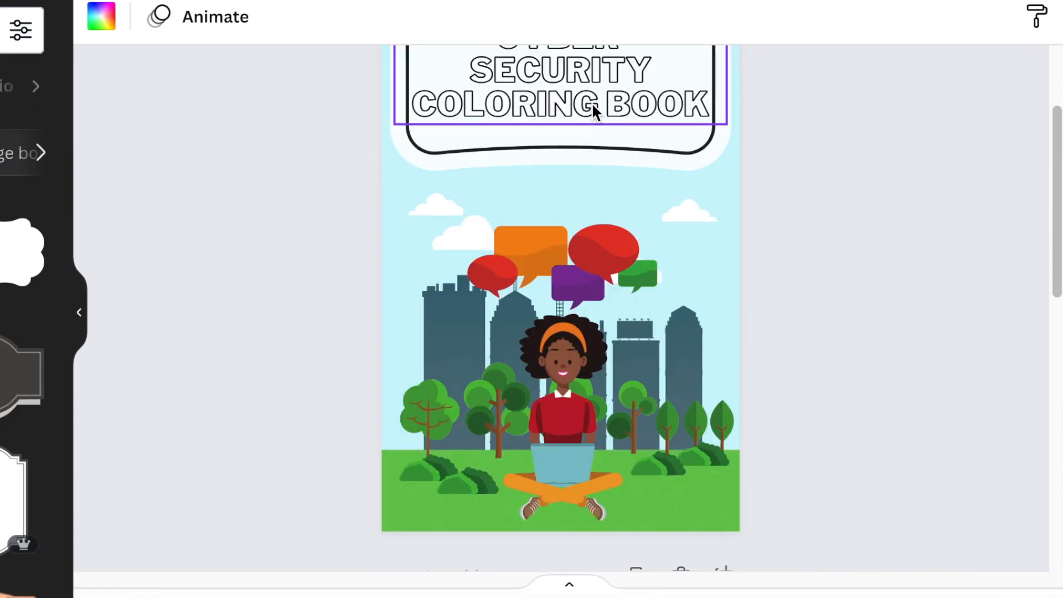
pyautogui.click(593, 105)
pyautogui.scroll(-8, 612, 367)
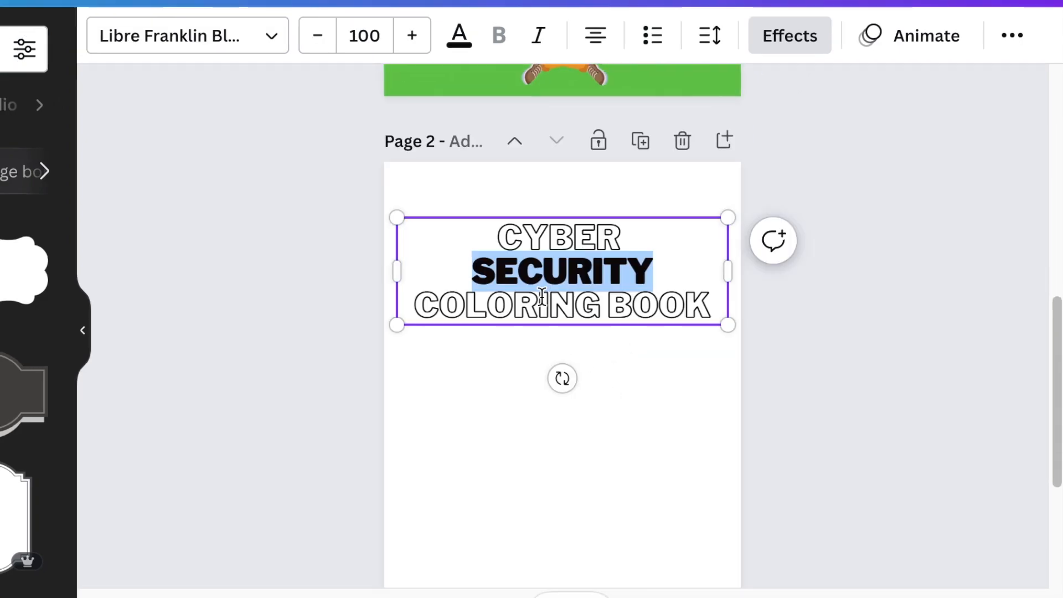
# Replace the outlined title text on page 2 with "THE INTERNET"
pyautogui.click(542, 296)
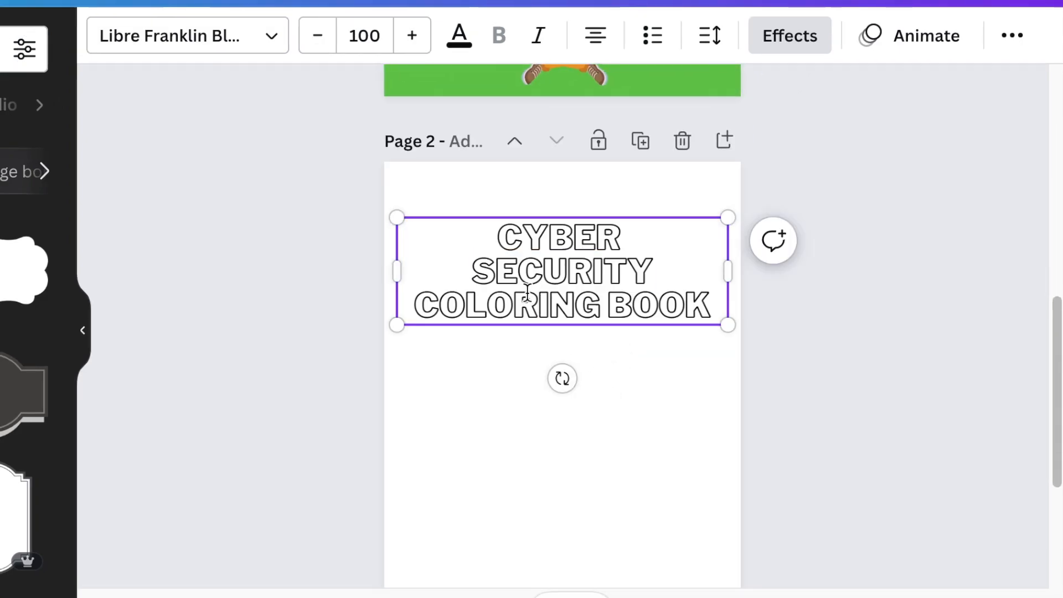
pyautogui.hotkey('ctrl', 'a')
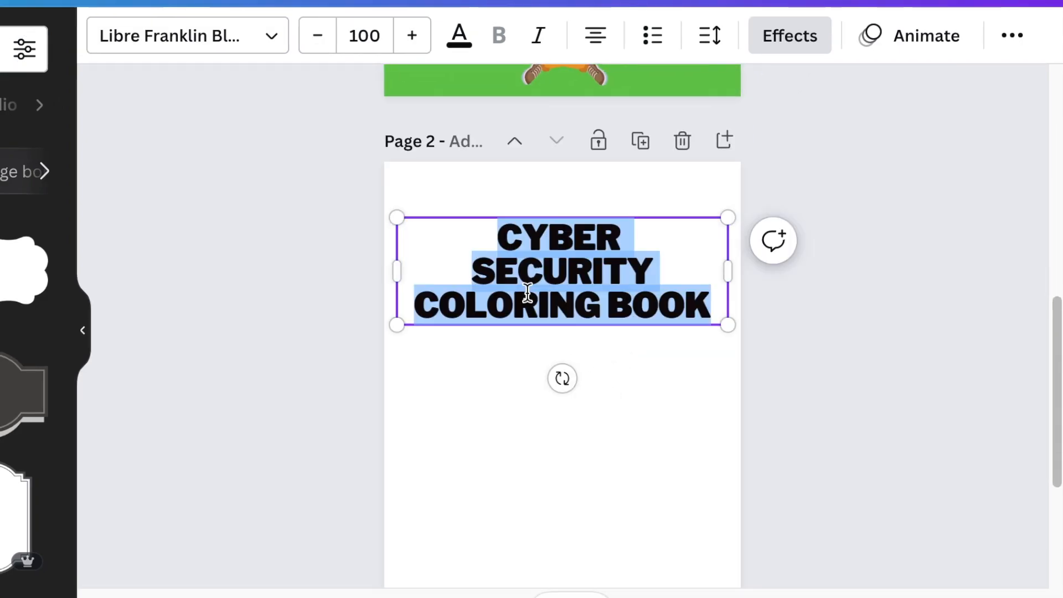
pyautogui.write('T')
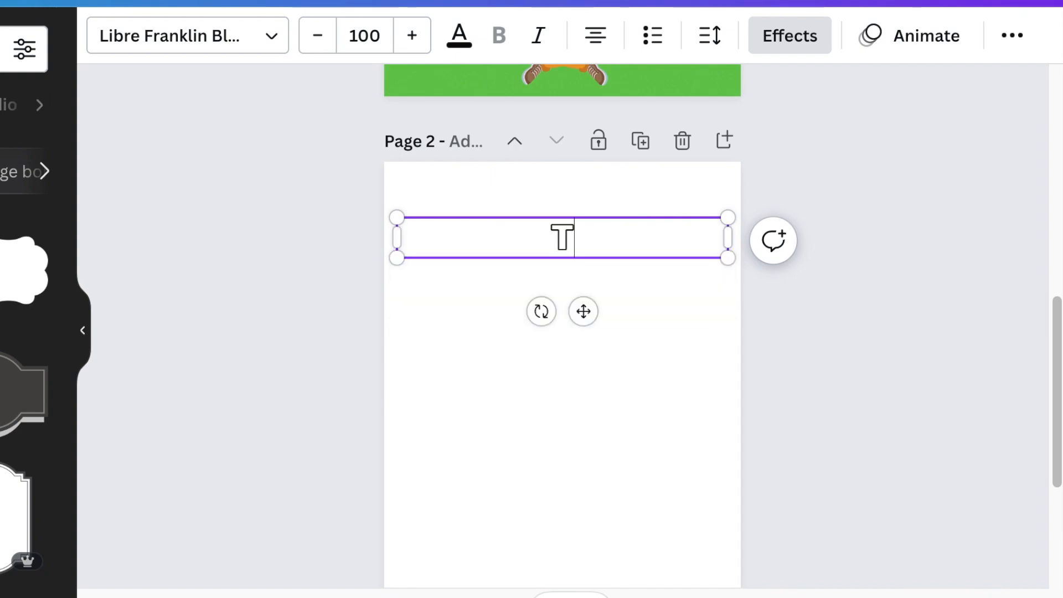
pyautogui.write('HE INTERNET')
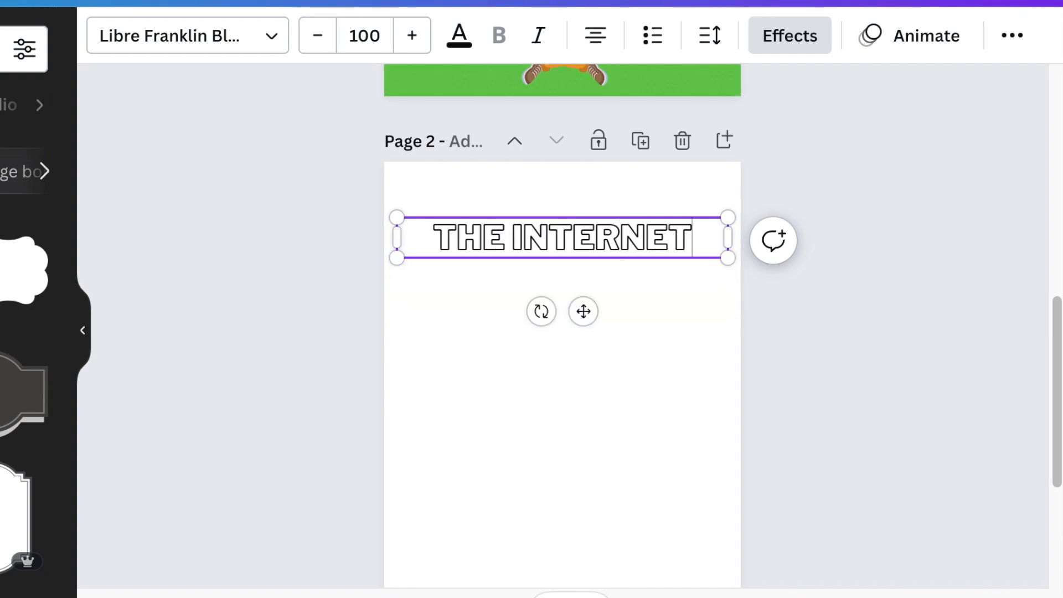
# Move the THE INTERNET title higher on page 2, narrow its text box to fit, and centre it horizontally
pyautogui.click(819, 374)
pyautogui.click(590, 242)
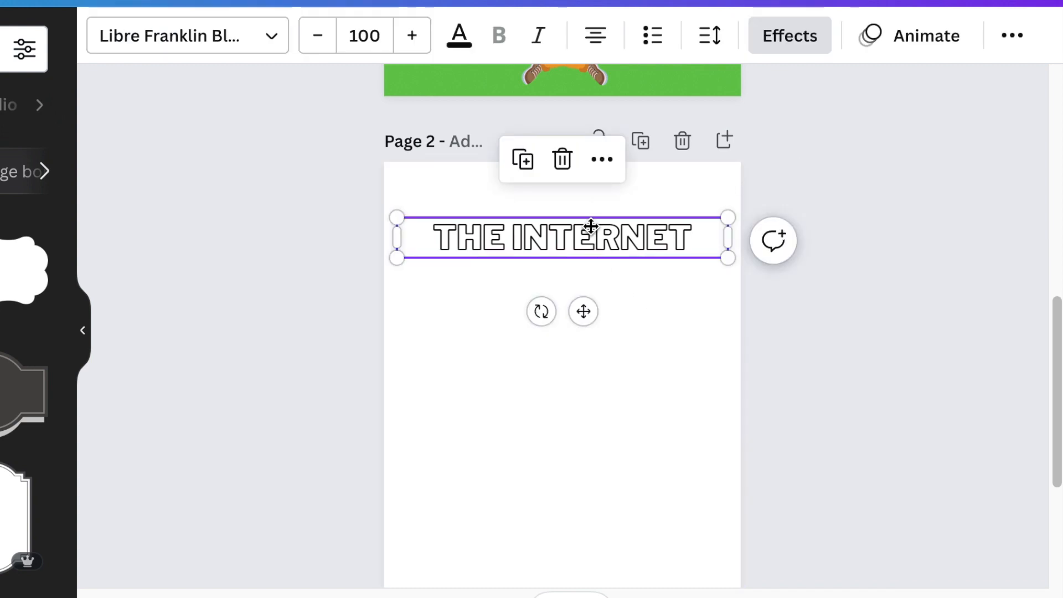
pyautogui.moveTo(590, 241); pyautogui.dragTo(589, 220)
pyautogui.moveTo(728, 219); pyautogui.dragTo(674, 222)
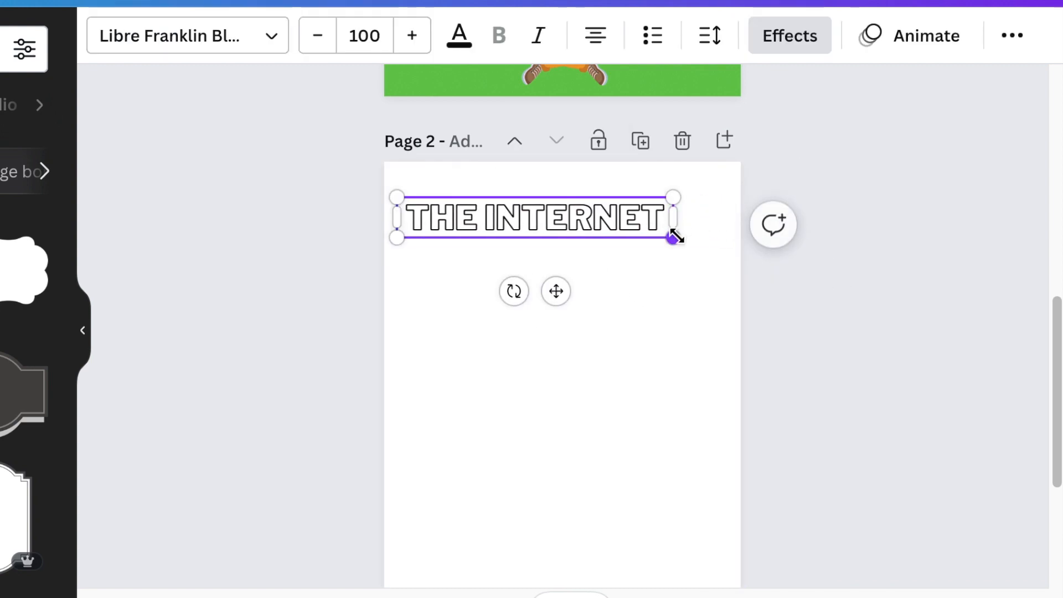
pyautogui.moveTo(549, 289); pyautogui.dragTo(570, 292)
pyautogui.click(642, 350)
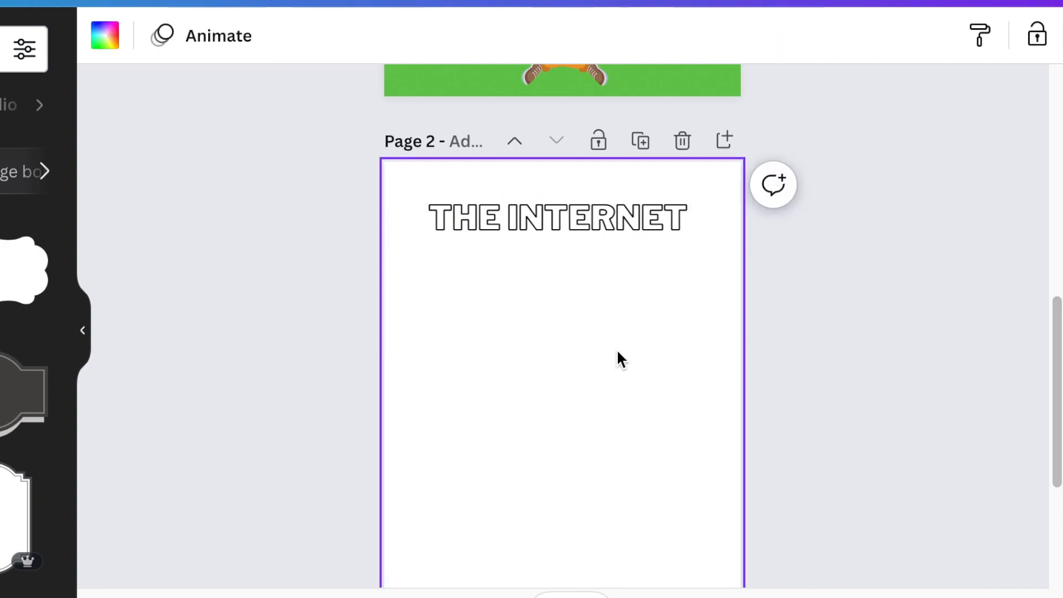
# Search the elements for "lines" and insert the crossed double-line corner graphic on page 2
pyautogui.click(162, 152)
pyautogui.moveTo(162, 153); pyautogui.dragTo(84, 152)
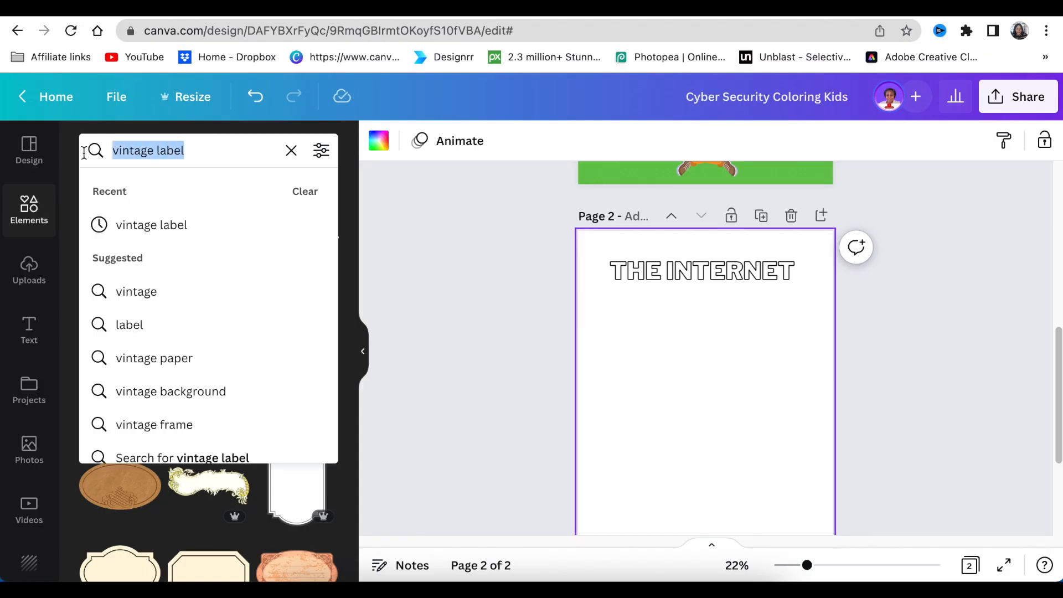
pyautogui.write('lines')
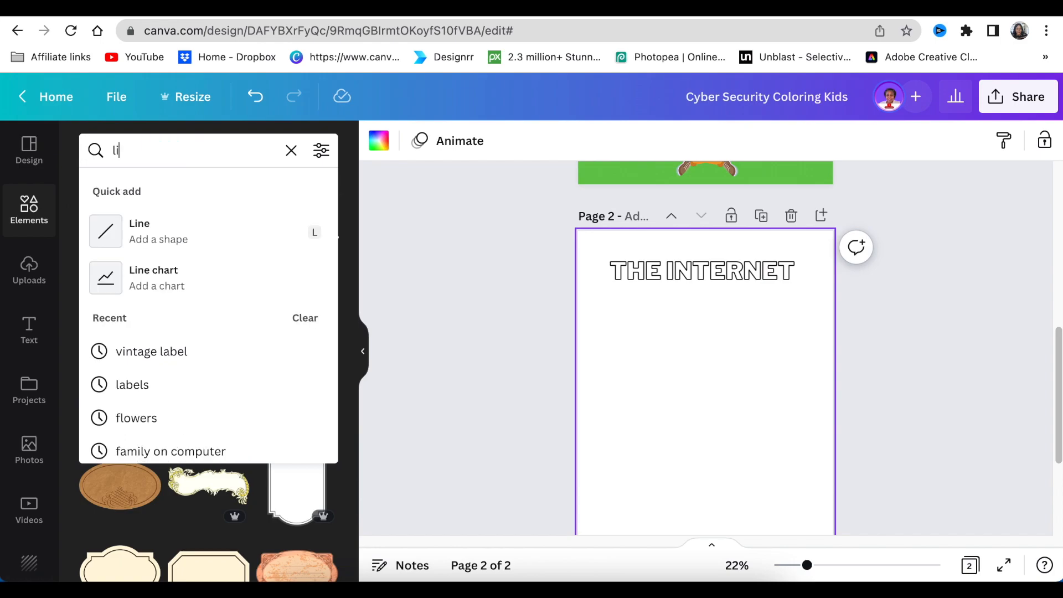
pyautogui.press('Return')
pyautogui.scroll(-5, 706, 388)
pyautogui.click(208, 463)
# Position the double-line corner graphic at the base of page 2 and flip it to mirror the opposite corner
pyautogui.moveTo(695, 334); pyautogui.dragTo(723, 450)
pyautogui.click(609, 307)
pyautogui.click(561, 141)
pyautogui.click(599, 185)
# Adjust the thickness and position of the line bridging the two bottom corner graphics to match them
pyautogui.click(423, 147)
pyautogui.moveTo(428, 287); pyautogui.dragTo(458, 288)
pyautogui.moveTo(706, 445); pyautogui.dragTo(706, 443)
pyautogui.click(419, 142)
pyautogui.moveTo(459, 288); pyautogui.dragTo(456, 287)
pyautogui.click(419, 142)
pyautogui.click(973, 299)
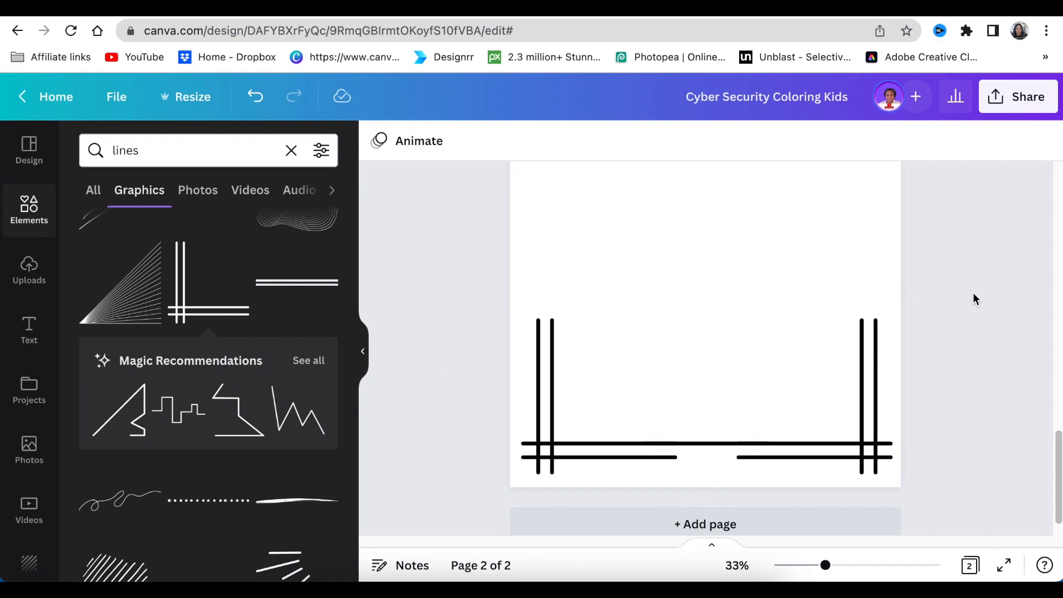
# Duplicate the bridging line to close the second gap in the bottom border, and group the bottom border pieces
pyautogui.scroll(-1, 776, 388)
pyautogui.click(705, 413)
pyautogui.click(677, 369)
pyautogui.moveTo(714, 422); pyautogui.dragTo(706, 427)
pyautogui.moveTo(488, 266); pyautogui.dragTo(936, 471)
pyautogui.click(820, 140)
pyautogui.click(980, 301)
# Draw a vertical line that extends the left corner graphic up towards the title on page 2, nudging it into alignment
pyautogui.press('l')
pyautogui.scroll(3, 706, 396)
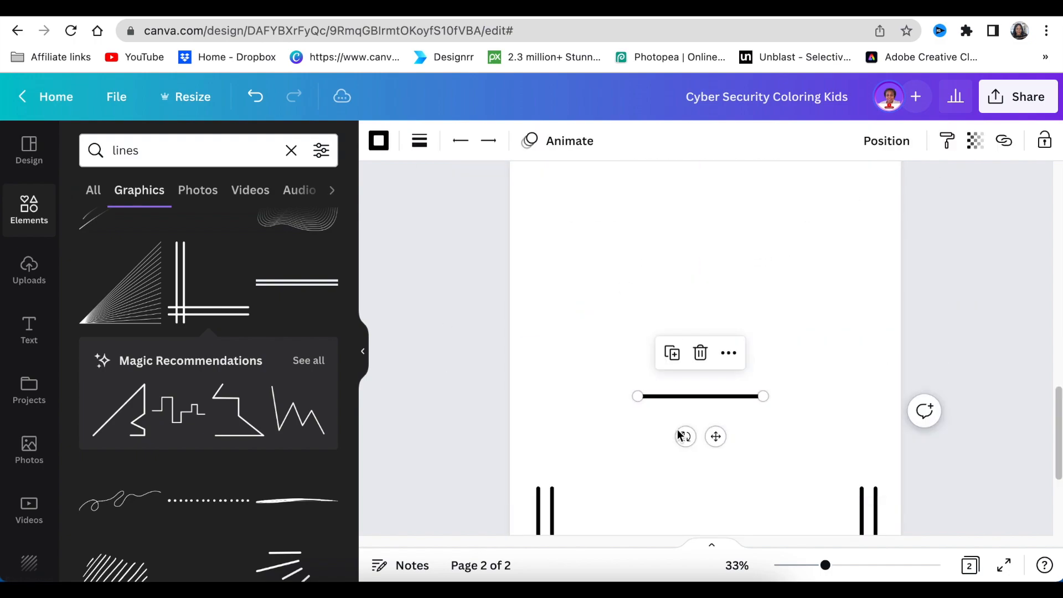
pyautogui.scroll(-2, 680, 406)
pyautogui.moveTo(658, 379); pyautogui.dragTo(594, 439)
pyautogui.moveTo(749, 379); pyautogui.dragTo(594, 187)
pyautogui.press('Down')
pyautogui.press('Down')
pyautogui.press('Down')
pyautogui.press('Right')
pyautogui.press('Right')
# Duplicate the vertical line to complete the double side borders on both sides of page 2
pyautogui.hotkey('ctrl', 'd')
pyautogui.moveTo(601, 326); pyautogui.dragTo(823, 321)
pyautogui.keyDown('shift'); pyautogui.click(596, 438); pyautogui.keyUp('shift')
pyautogui.click(817, 140)
pyautogui.hotkey('ctrl', 'd')
pyautogui.click(914, 413)
pyautogui.scroll(1, 914, 413)
pyautogui.scroll(1, 913, 412)
pyautogui.scroll(2, 589, 318)
# Add a short horizontal line at the upper end of the left border, reaching towards the title
pyautogui.press('l')
pyautogui.moveTo(705, 438); pyautogui.dragTo(584, 373)
pyautogui.scroll(3, 584, 383)
pyautogui.moveTo(488, 395); pyautogui.dragTo(489, 401)
pyautogui.scroll(5, 498, 382)
pyautogui.moveTo(511, 230); pyautogui.dragTo(510, 213)
pyautogui.moveTo(631, 213); pyautogui.dragTo(598, 213)
# Duplicate the short horizontal line and fit the copy between the left border's upper end and the title
pyautogui.hotkey('ctrl', 'd')
pyautogui.moveTo(529, 229); pyautogui.dragTo(519, 370)
pyautogui.moveTo(626, 228); pyautogui.dragTo(518, 211)
pyautogui.hotkey('ctrl', 'z')
pyautogui.hotkey('ctrl', 'd')
pyautogui.moveTo(537, 304); pyautogui.dragTo(575, 289)
pyautogui.moveTo(599, 213); pyautogui.dragTo(635, 213)
# Duplicate the short connecting lines and place the copy between the title and the right border's upper end
pyautogui.moveTo(484, 185); pyautogui.dragTo(867, 378)
pyautogui.hotkey('ctrl', 'd')
pyautogui.moveTo(884, 566); pyautogui.dragTo(825, 566)
pyautogui.moveTo(629, 337); pyautogui.dragTo(868, 316)
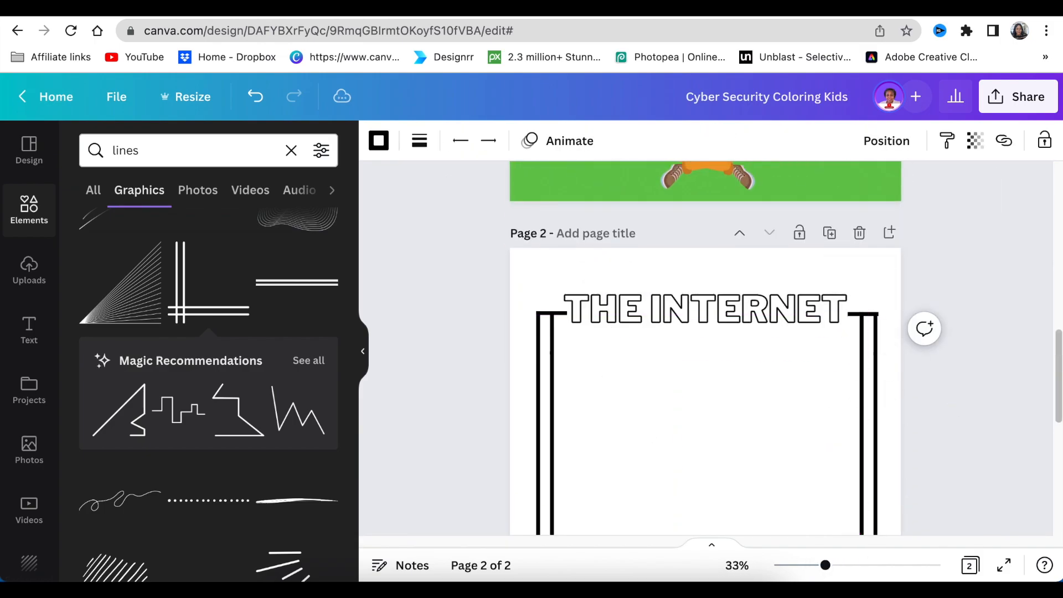
pyautogui.click(933, 406)
# Add a subheading text box below the page 2 title and open the font search for it
pyautogui.scroll(-2, 933, 406)
pyautogui.click(29, 331)
pyautogui.click(133, 327)
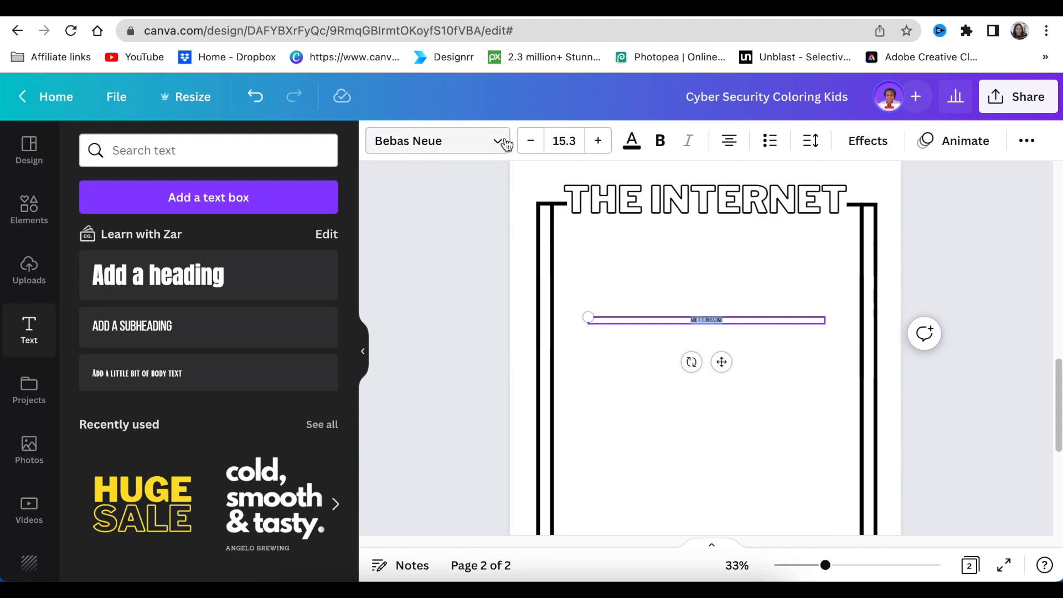
pyautogui.click(492, 145)
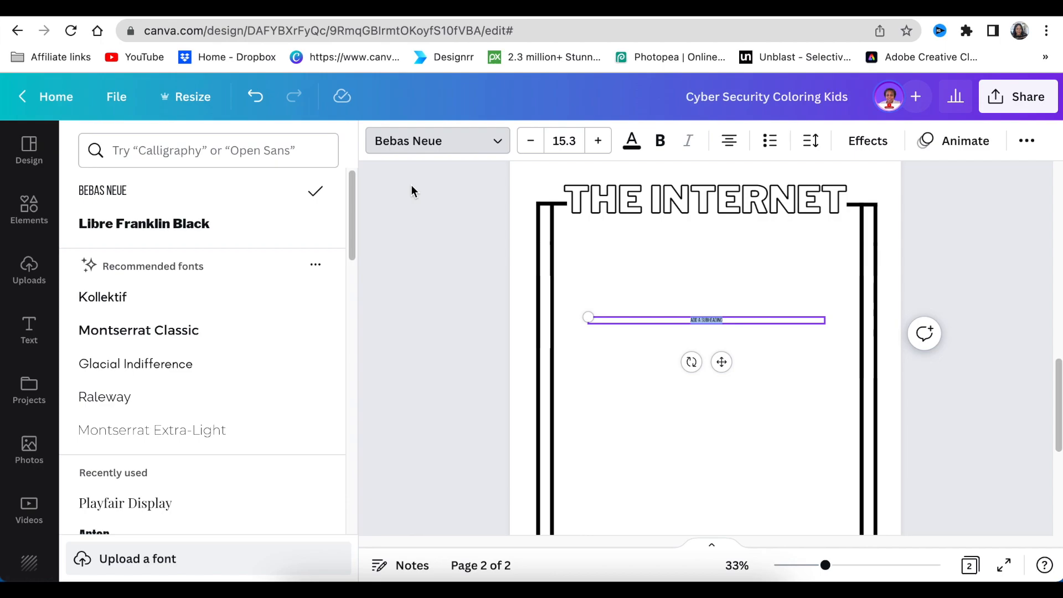
pyautogui.click(178, 149)
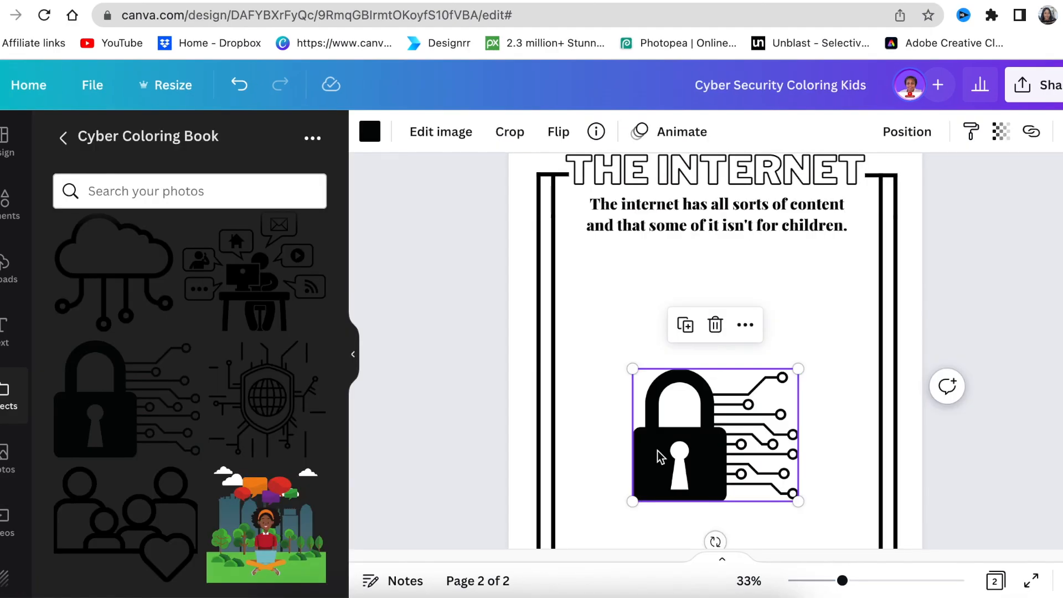
# Duplicate the black padlock graphic on page 2, move the copy above the original, and slightly enlarge the original
pyautogui.scroll(-1, 727, 503)
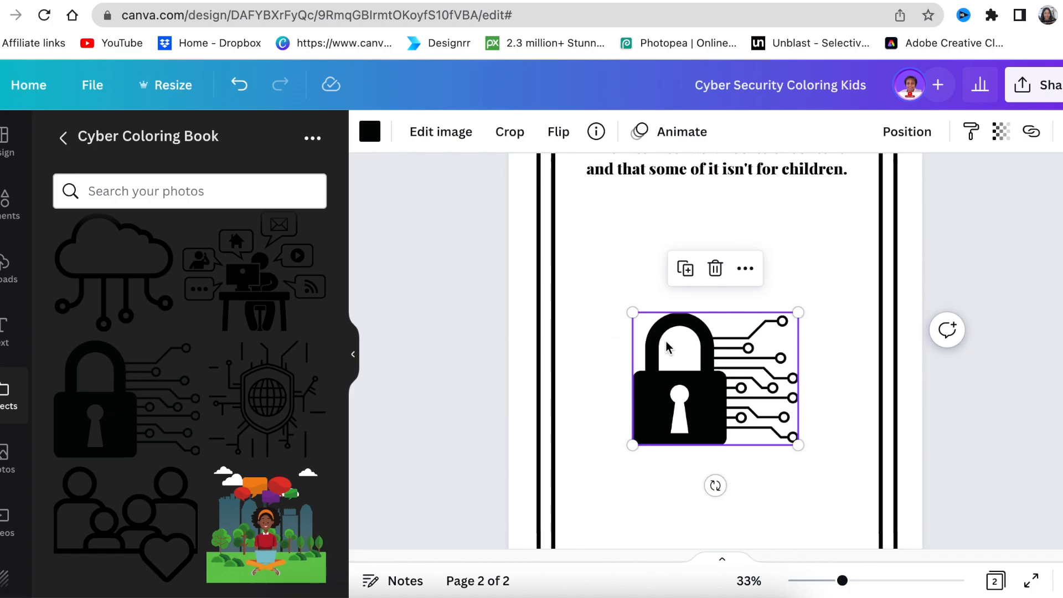
pyautogui.click(686, 269)
pyautogui.moveTo(703, 400); pyautogui.dragTo(718, 262)
pyautogui.click(637, 388)
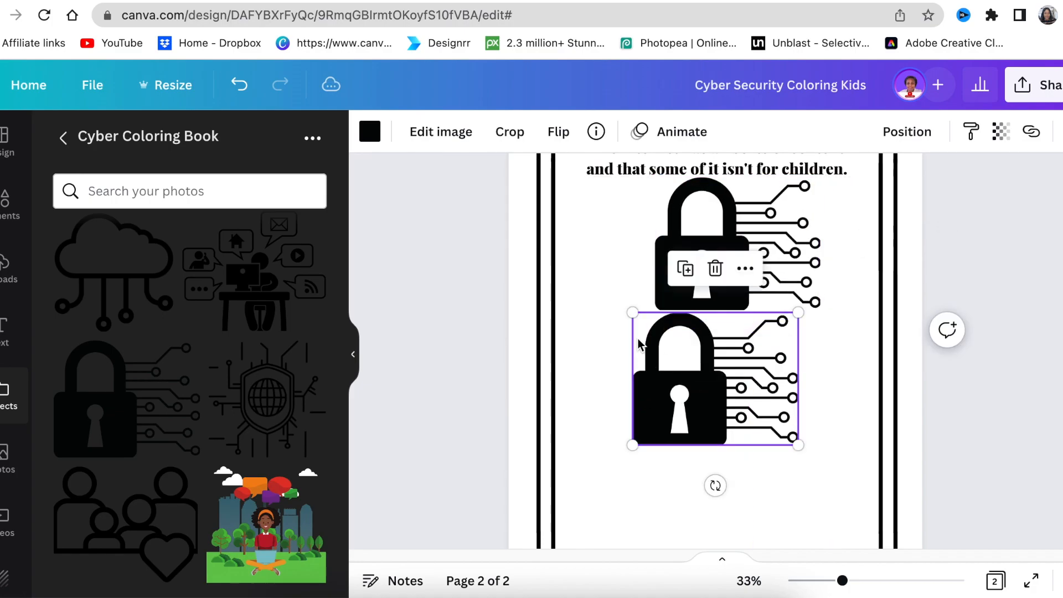
pyautogui.moveTo(631, 312); pyautogui.dragTo(620, 303)
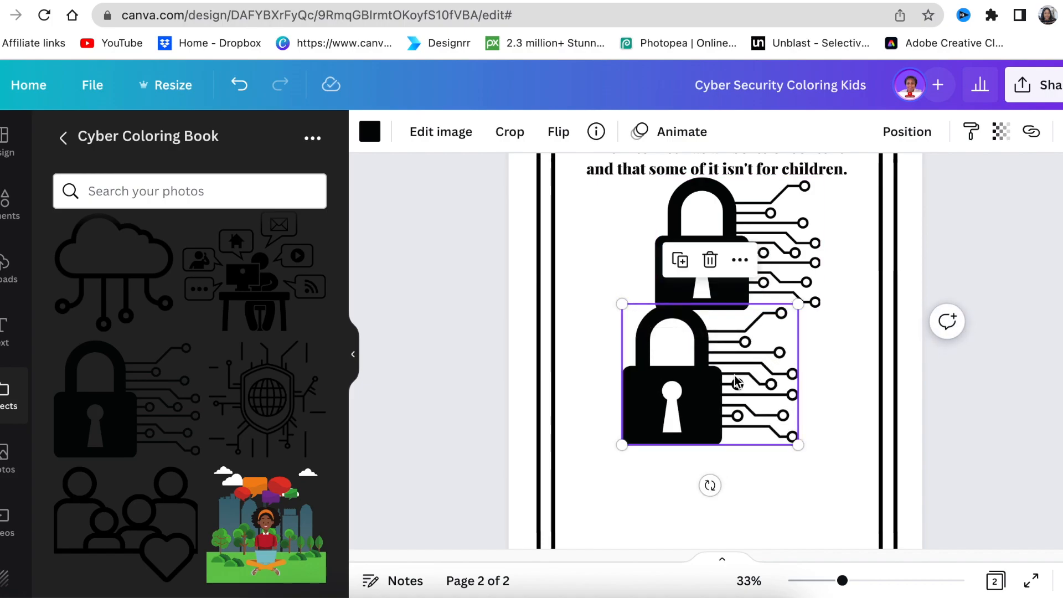
# Recolor the padlock copy white and lay it slightly offset over the black padlock to form an outline
pyautogui.click(736, 217)
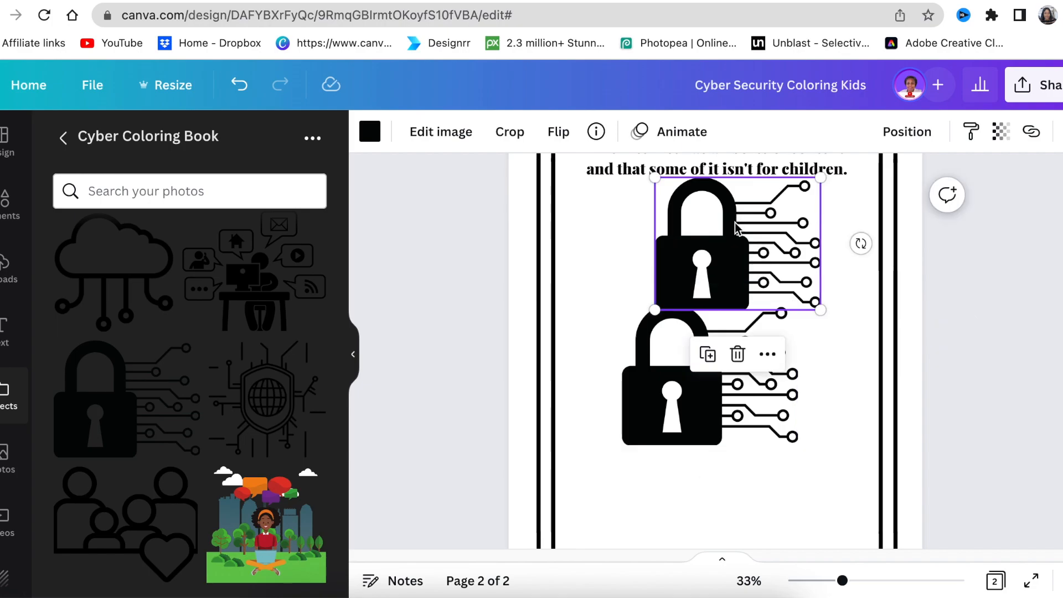
pyautogui.click(370, 131)
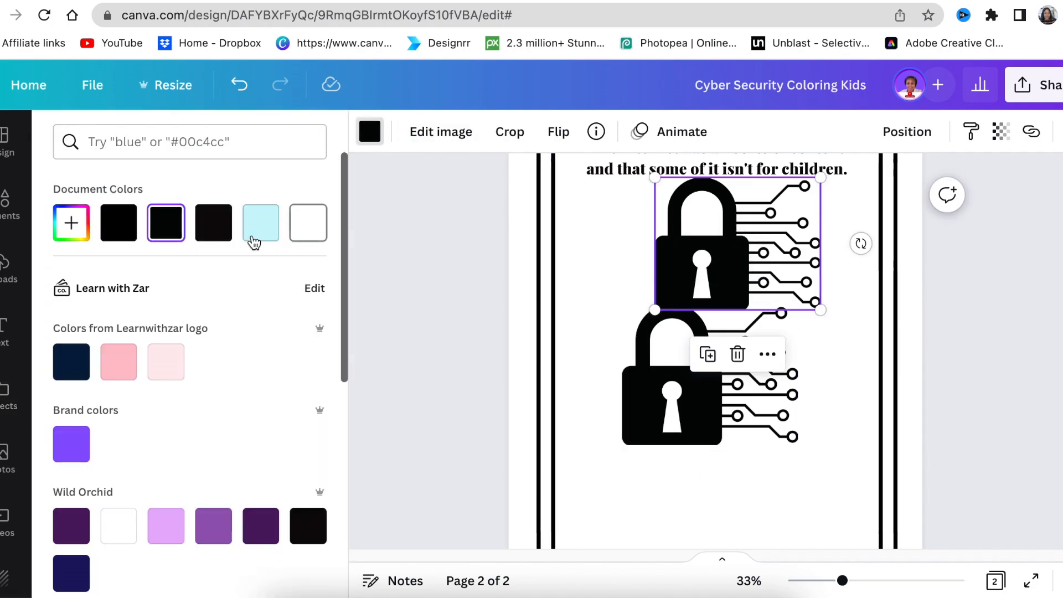
pyautogui.click(303, 228)
pyautogui.moveTo(716, 262); pyautogui.dragTo(686, 393)
pyautogui.press('Right')
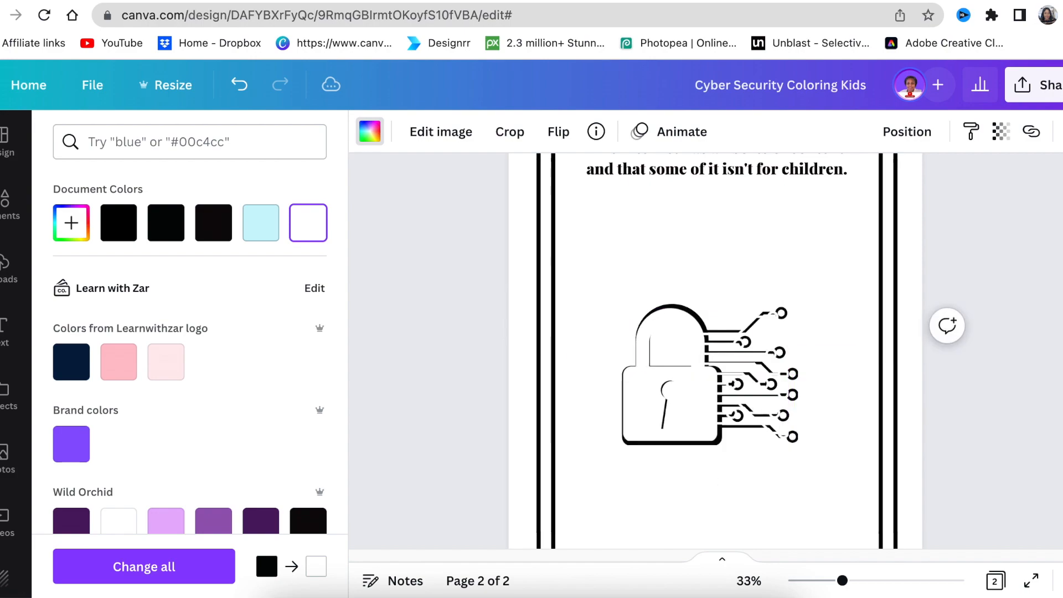
# Insert the graphic of three people seated at a table on page 3 and place it beside the family graphic
pyautogui.moveTo(534, 155); pyautogui.dragTo(682, 430)
pyautogui.scroll(5, 173, 417)
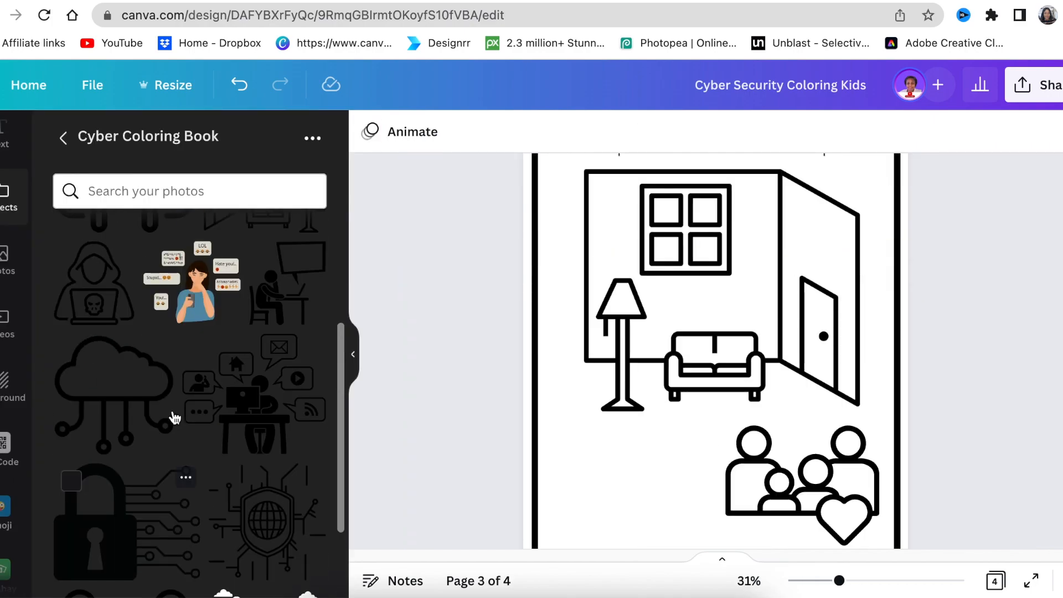
pyautogui.click(168, 394)
pyautogui.moveTo(714, 294); pyautogui.dragTo(628, 421)
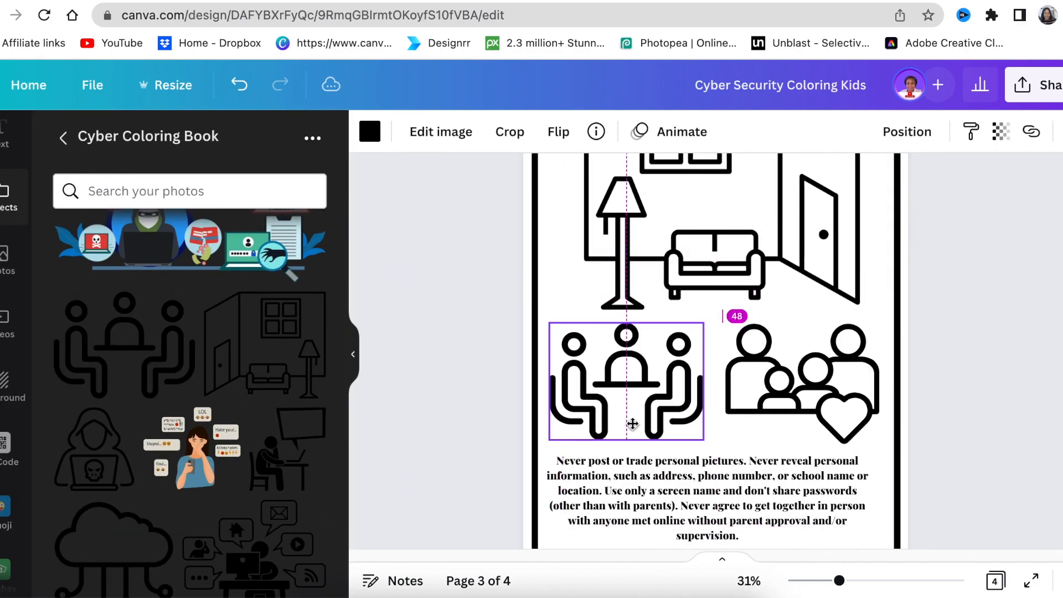
pyautogui.click(970, 471)
# Copy the black rectangular border from page 3 and paste it onto page 4
pyautogui.scroll(-3, 969, 471)
pyautogui.scroll(2, 970, 472)
pyautogui.scroll(-2, 971, 471)
pyautogui.scroll(6, 971, 471)
pyautogui.scroll(-5, 971, 471)
pyautogui.scroll(-2, 971, 472)
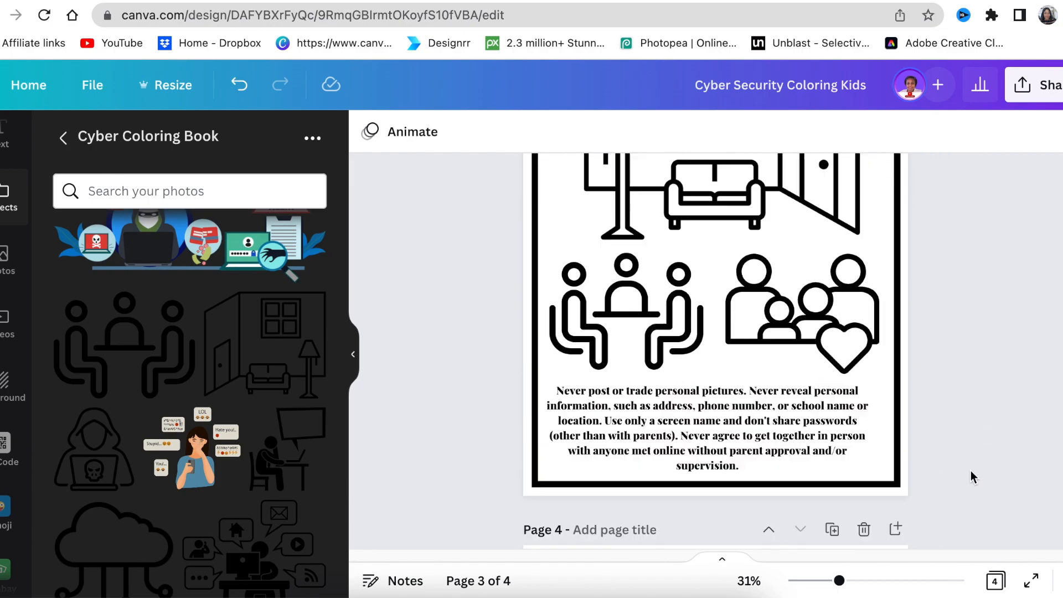
pyautogui.scroll(5, 971, 474)
pyautogui.moveTo(964, 239); pyautogui.dragTo(876, 282)
pyautogui.press('super+c')
pyautogui.scroll(-10, 956, 380)
pyautogui.moveTo(844, 581); pyautogui.dragTo(829, 581)
pyautogui.click(727, 447)
pyautogui.press('super+v')
pyautogui.click(936, 448)
pyautogui.scroll(2, 935, 449)
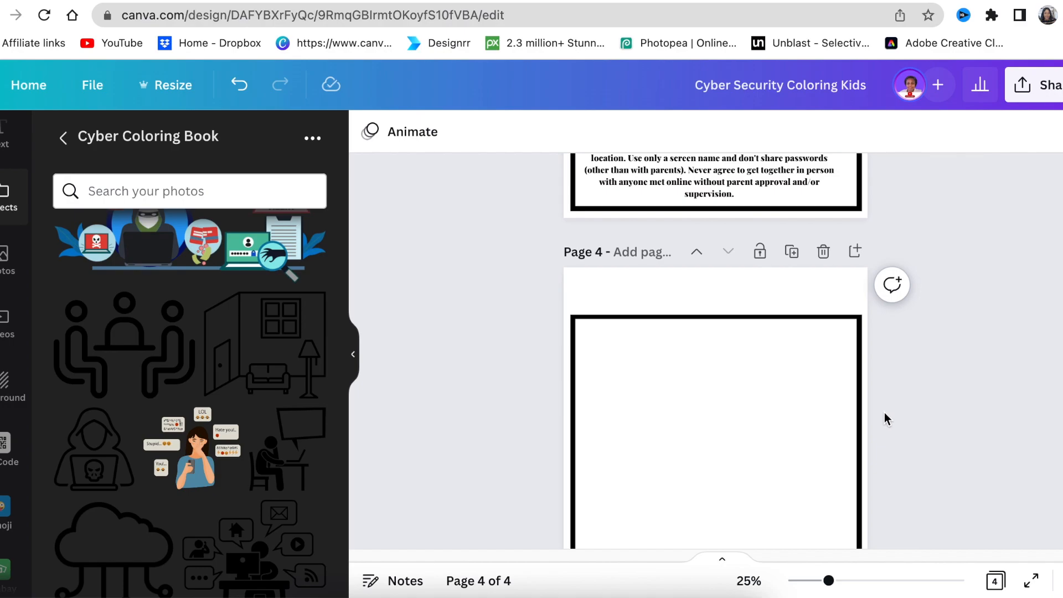
# Extend the upper edge of page 4's border close to the page's edge, making it about 1,304 by 2,125
pyautogui.click(727, 318)
pyautogui.moveTo(726, 317); pyautogui.dragTo(712, 280)
pyautogui.click(718, 336)
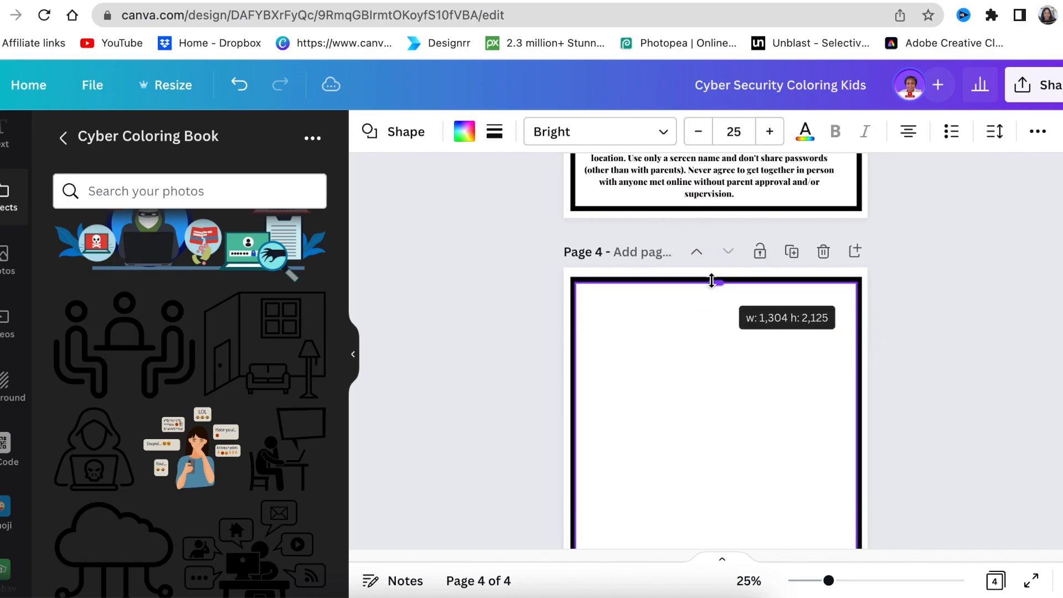
pyautogui.click(923, 392)
# Examine the border along the full height of page 4
pyautogui.scroll(-5, 928, 399)
pyautogui.scroll(5, 930, 400)
pyautogui.scroll(-2, 932, 402)
pyautogui.scroll(-4, 933, 402)
pyautogui.scroll(2, 933, 402)
pyautogui.scroll(2, 290, 382)
pyautogui.scroll(4, 11, 235)
# Open the elements library and browse the recently used graphics for page 4
pyautogui.click(8, 229)
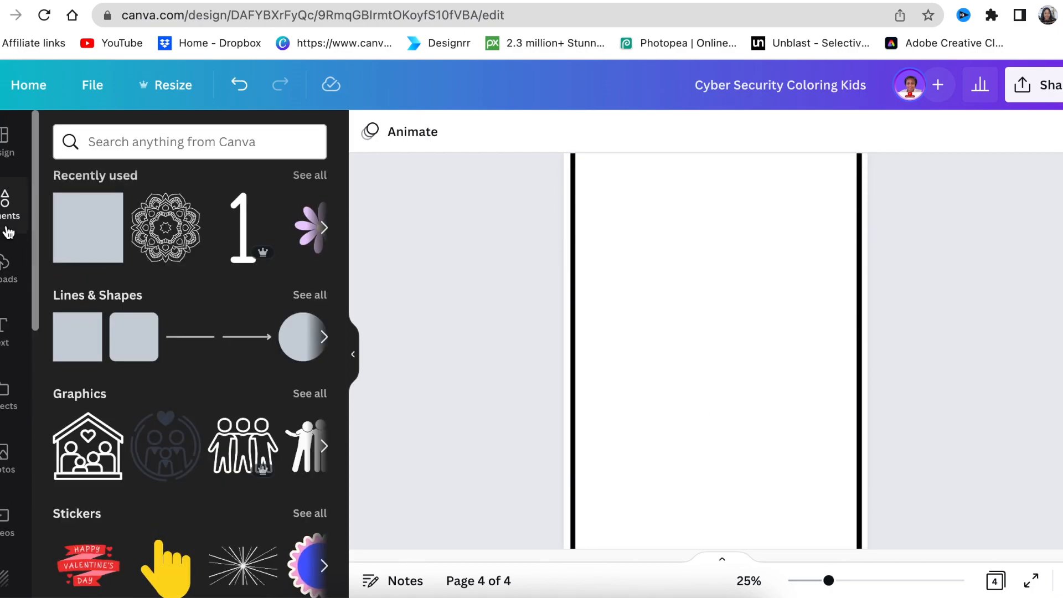
pyautogui.scroll(2, 556, 410)
pyautogui.scroll(2, 556, 406)
pyautogui.scroll(-3, 561, 404)
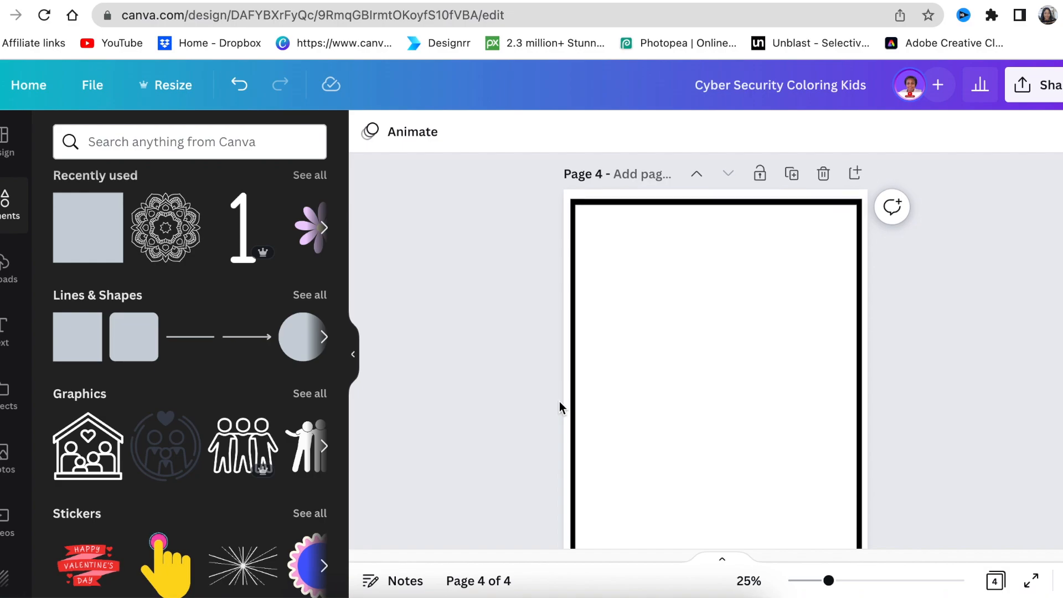
pyautogui.scroll(-1, 560, 403)
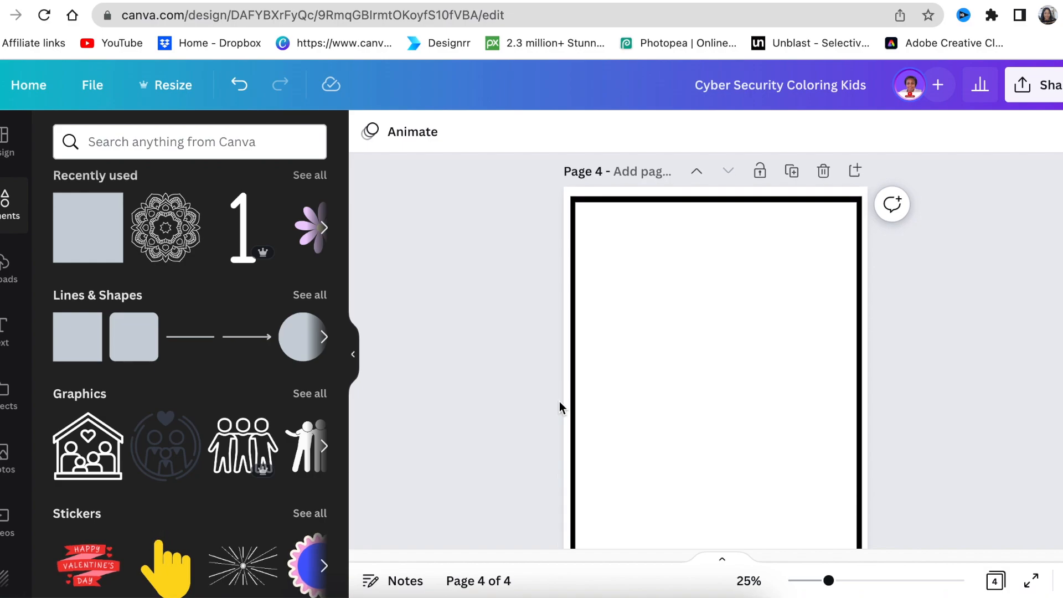
pyautogui.click(324, 228)
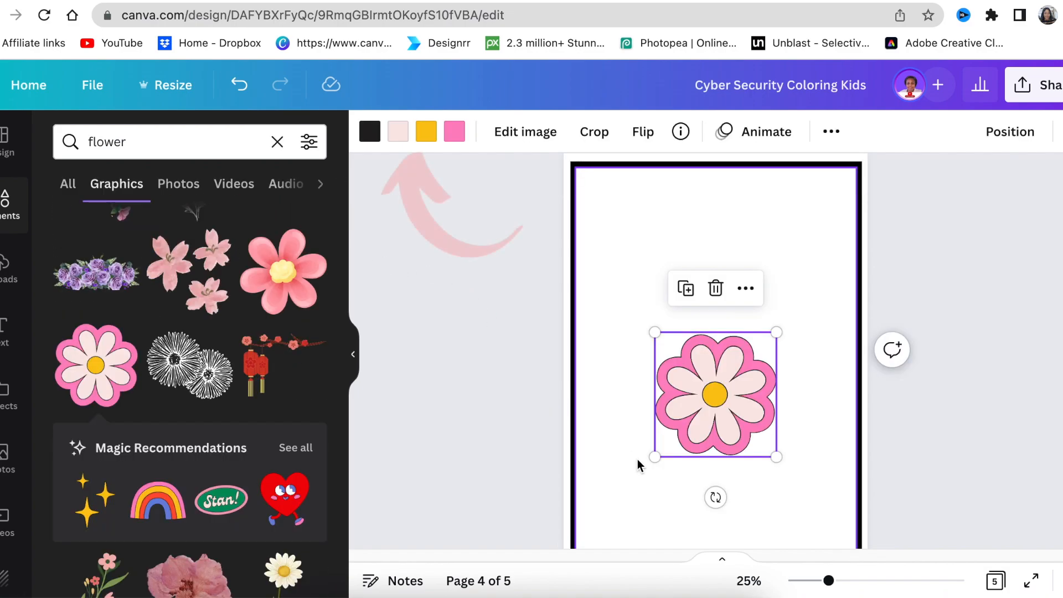
# Enlarge the pink flower graphic on page 4 and centre it inside the border
pyautogui.moveTo(655, 456); pyautogui.dragTo(588, 512)
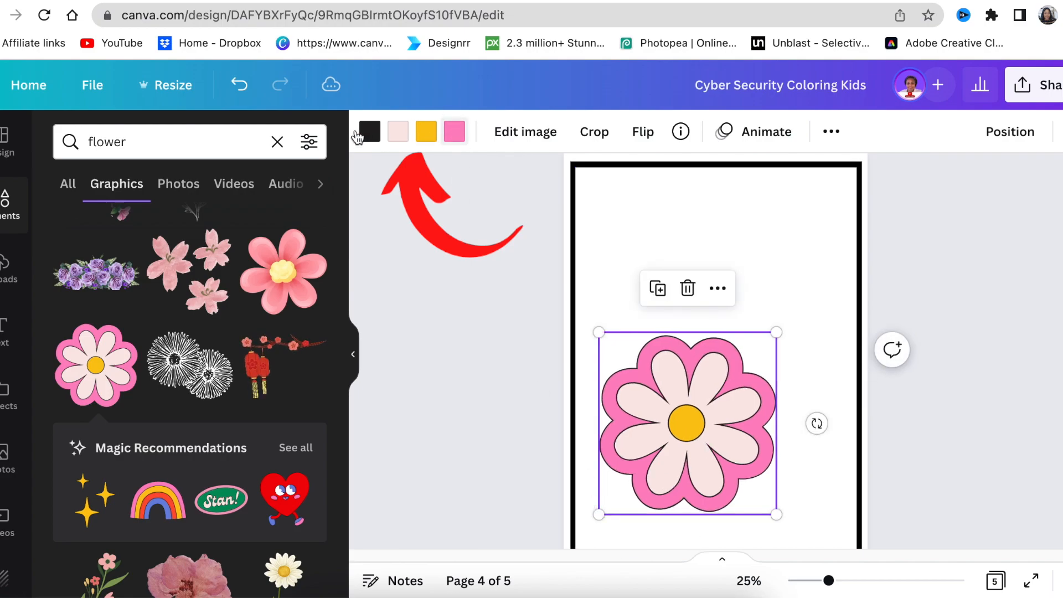
pyautogui.moveTo(637, 358); pyautogui.dragTo(659, 329)
pyautogui.moveTo(677, 404); pyautogui.dragTo(672, 399)
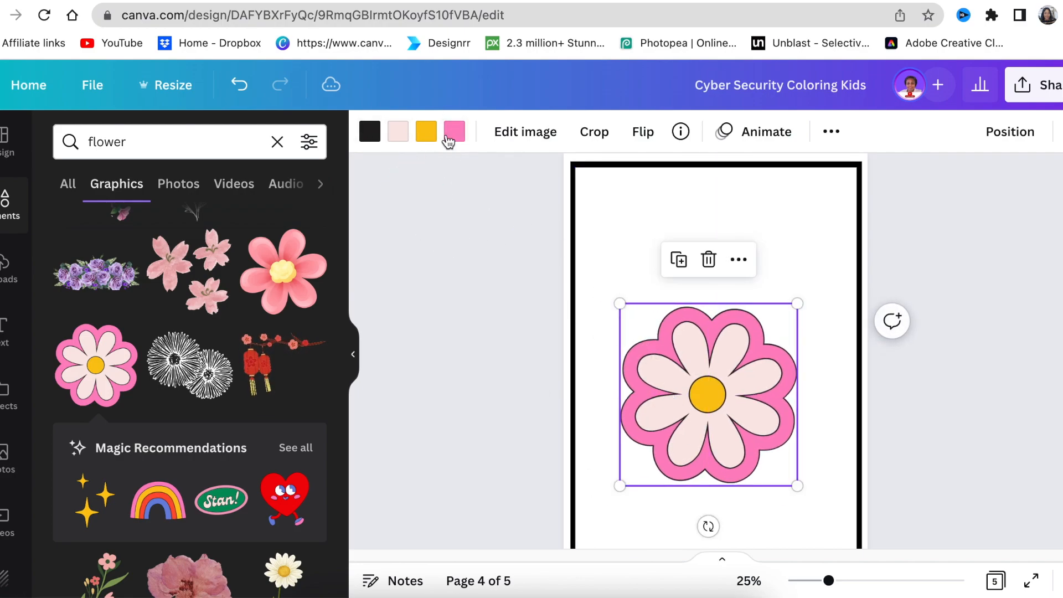
# Recolor the flower's pink outer shape and its pale petals white on page 4
pyautogui.click(455, 138)
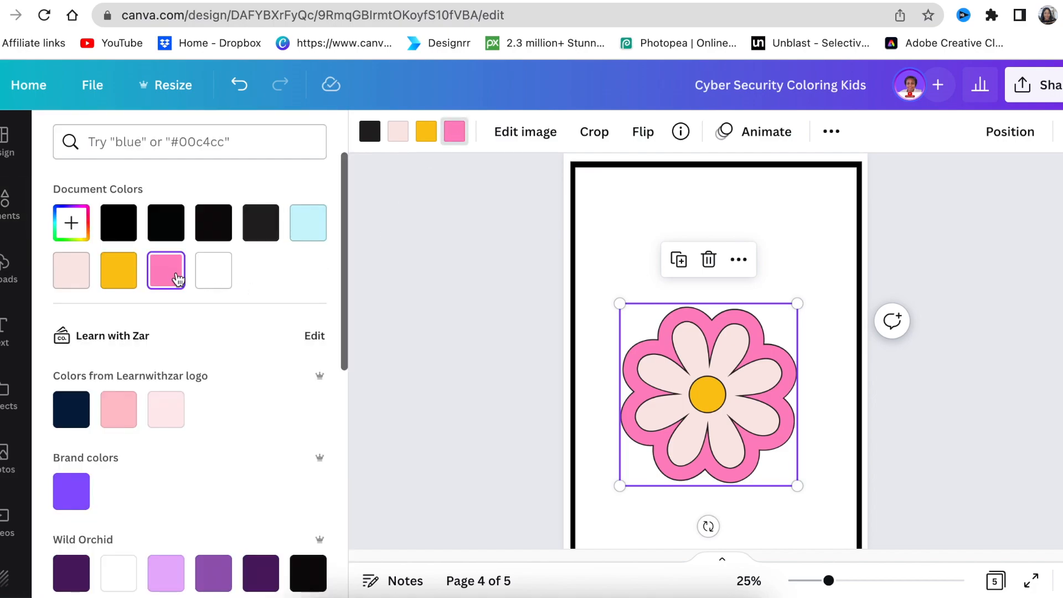
pyautogui.click(215, 277)
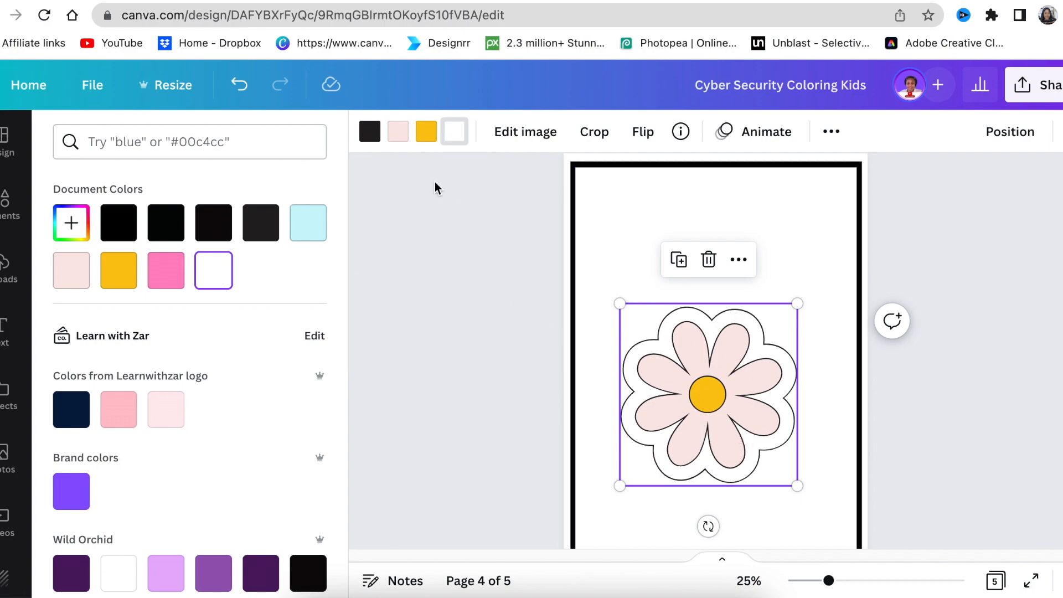
pyautogui.click(119, 222)
pyautogui.click(398, 132)
pyautogui.click(214, 271)
pyautogui.click(800, 352)
pyautogui.scroll(-5, 799, 366)
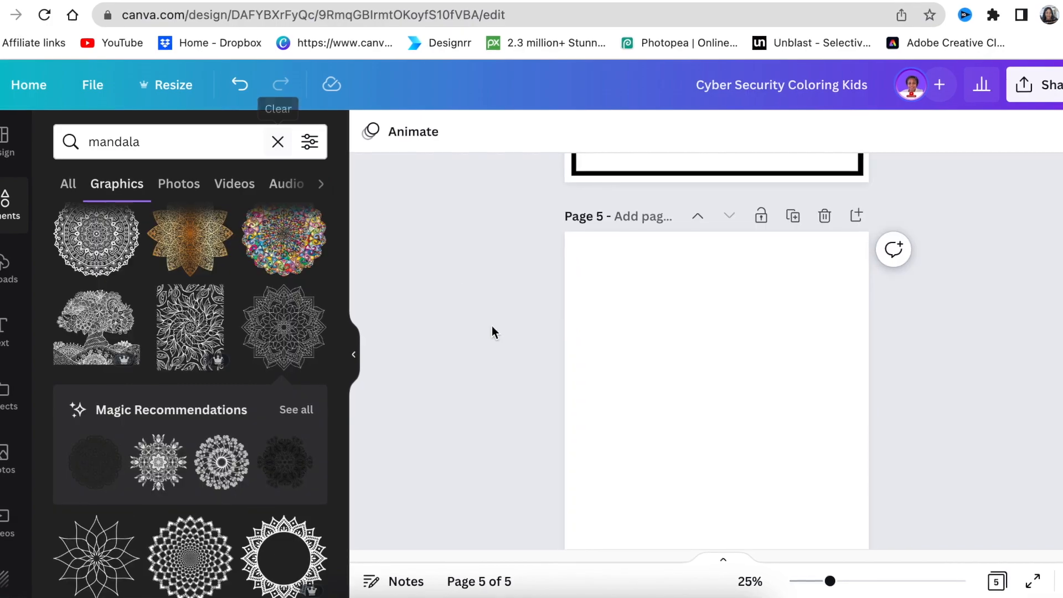
# Add the black pointed-petal mandala graphic to blank page 5, enlarge it to about three quarters of the page width and shift it inward
pyautogui.scroll(-2, 504, 355)
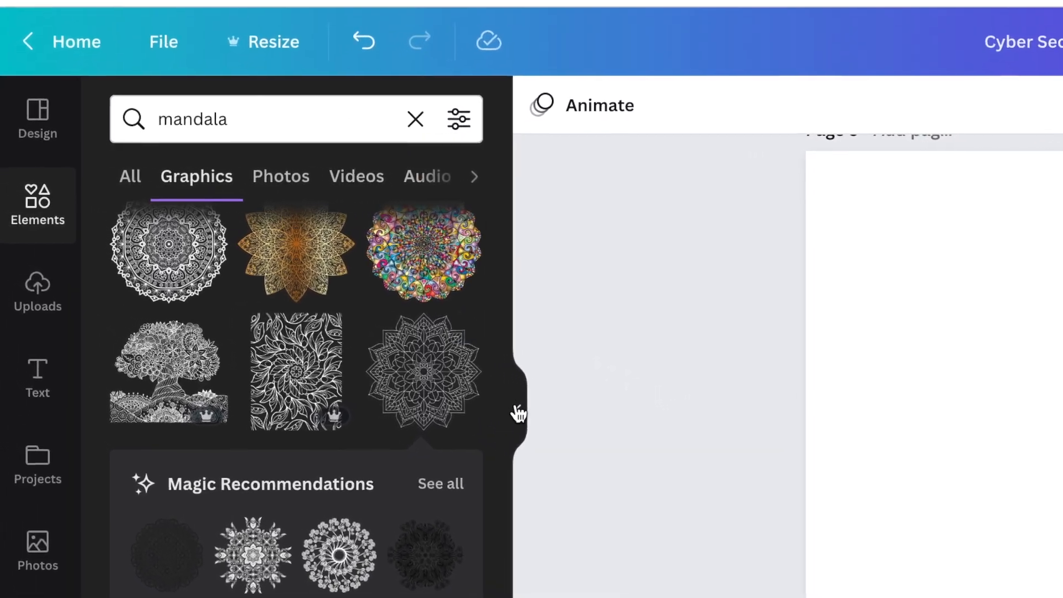
pyautogui.click(258, 120)
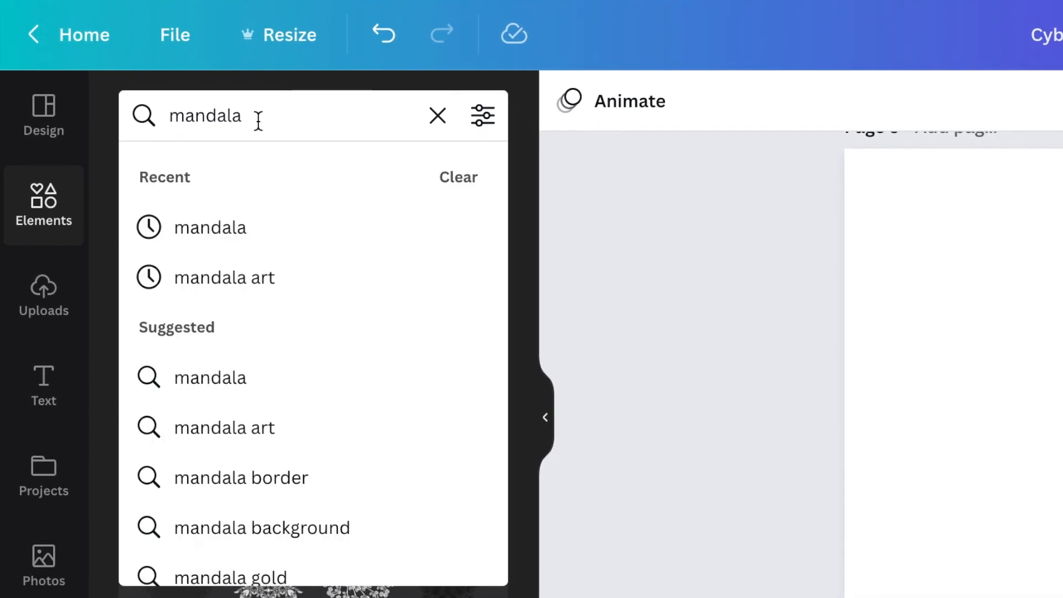
pyautogui.click(643, 324)
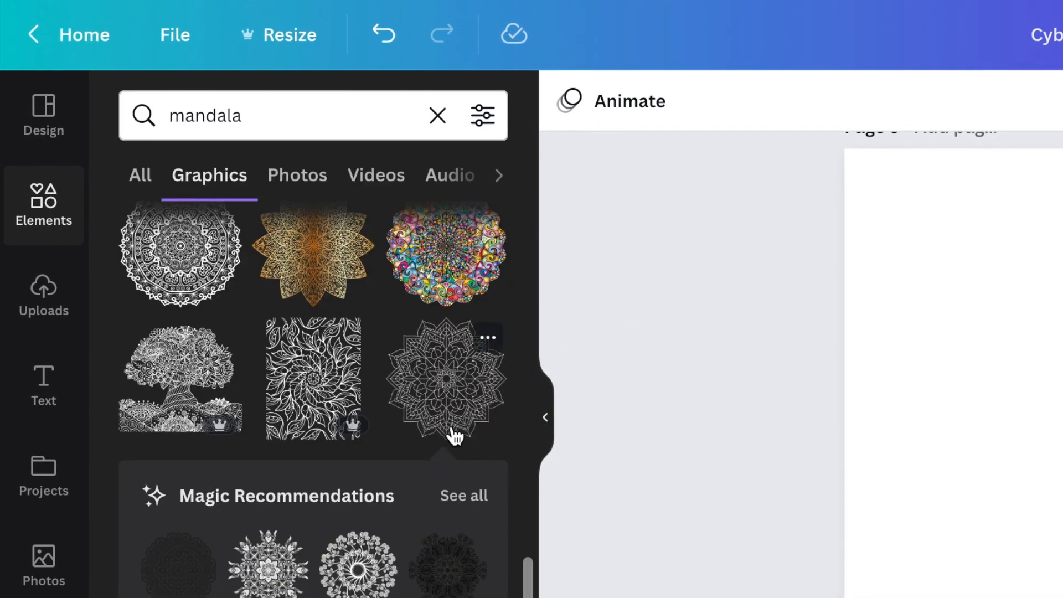
pyautogui.scroll(-1, 452, 432)
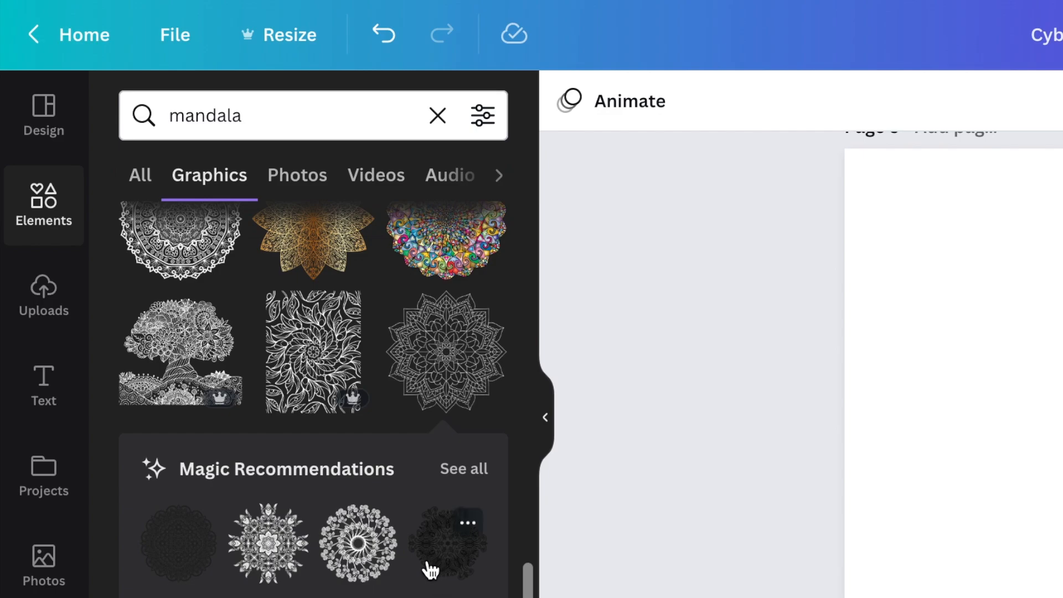
pyautogui.click(432, 569)
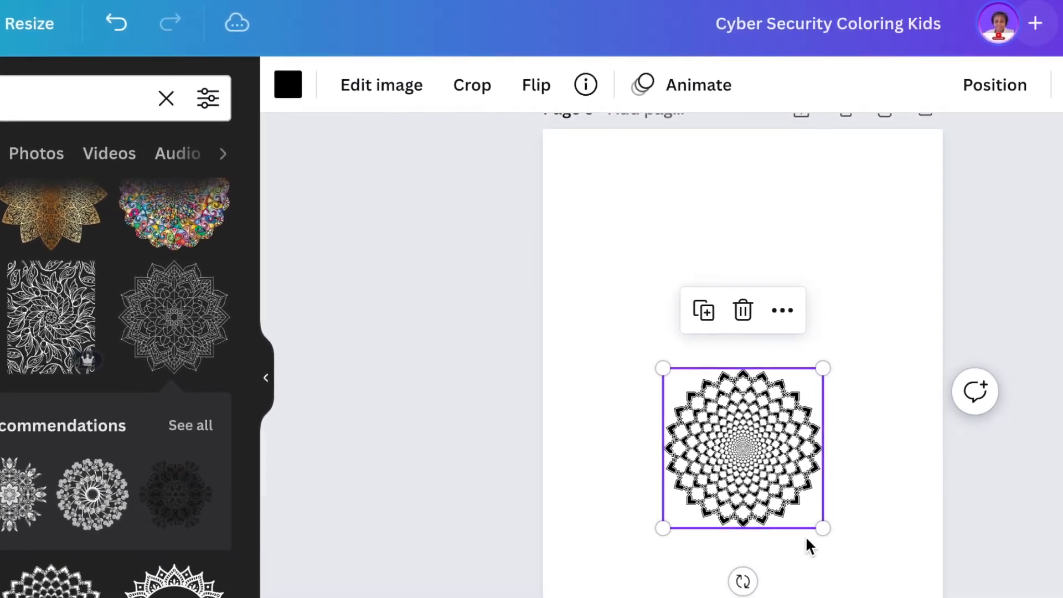
pyautogui.moveTo(823, 529); pyautogui.dragTo(964, 597)
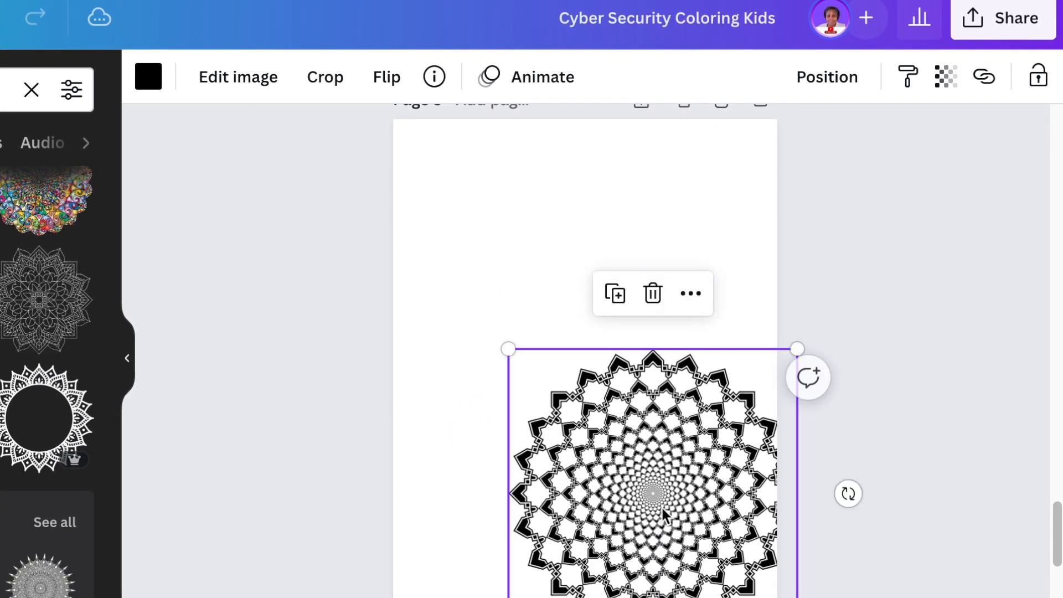
pyautogui.moveTo(663, 514); pyautogui.dragTo(586, 483)
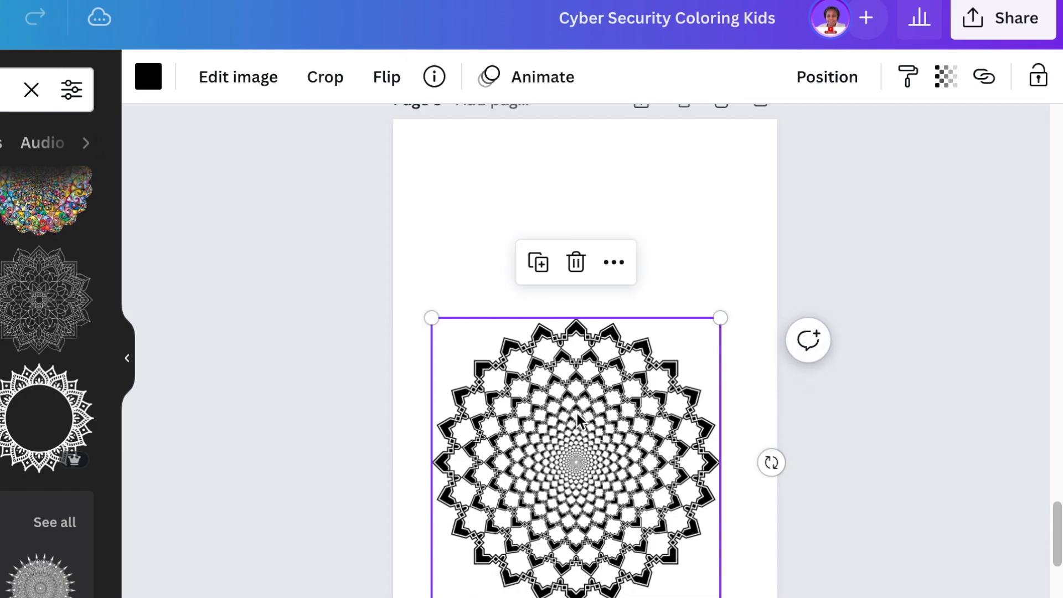
pyautogui.click(296, 397)
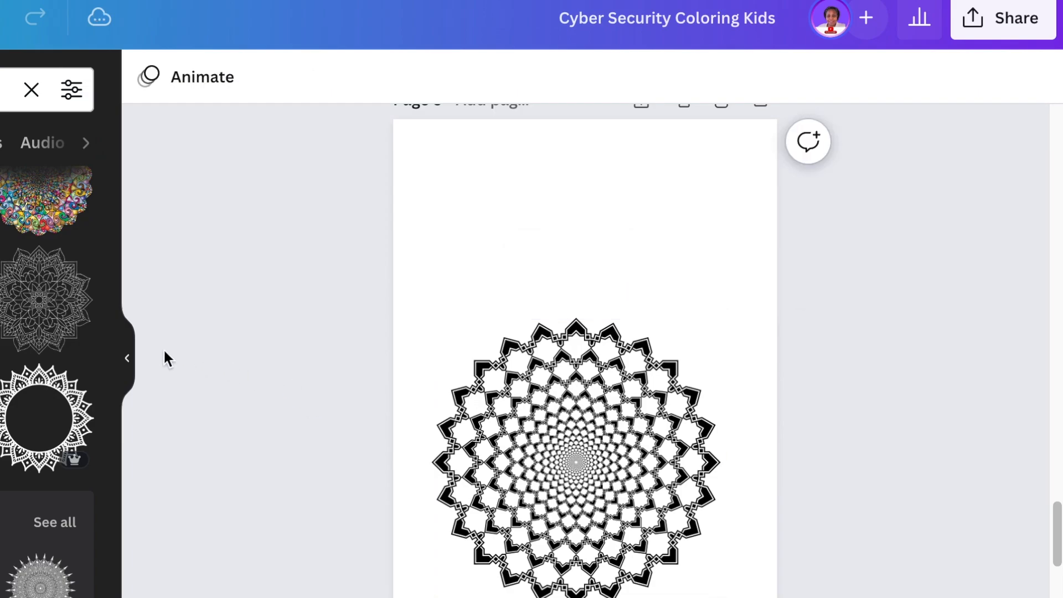
# Add the line-art flower mandala over page 5's upper-left corner so only a quarter shows, and move the large mandala lower
pyautogui.click(75, 331)
pyautogui.moveTo(579, 451); pyautogui.dragTo(415, 166)
pyautogui.moveTo(467, 221); pyautogui.dragTo(553, 334)
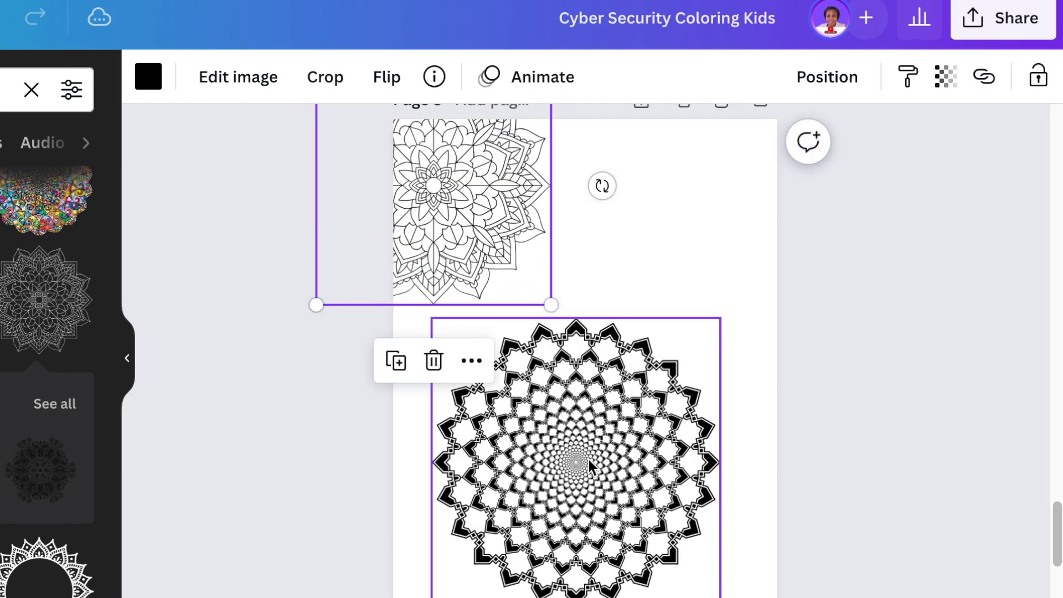
pyautogui.moveTo(588, 464); pyautogui.dragTo(607, 528)
pyautogui.moveTo(510, 267); pyautogui.dragTo(463, 203)
pyautogui.click(579, 282)
pyautogui.click(454, 172)
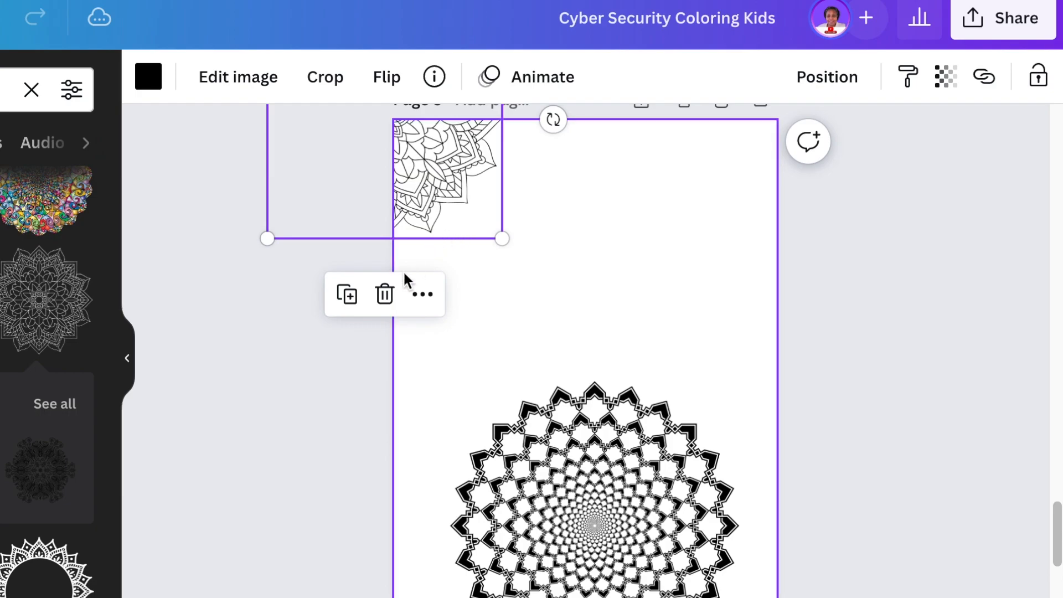
# Duplicate the line-art corner mandala into the other three corners of page 5
pyautogui.click(347, 294)
pyautogui.moveTo(674, 217); pyautogui.dragTo(808, 168)
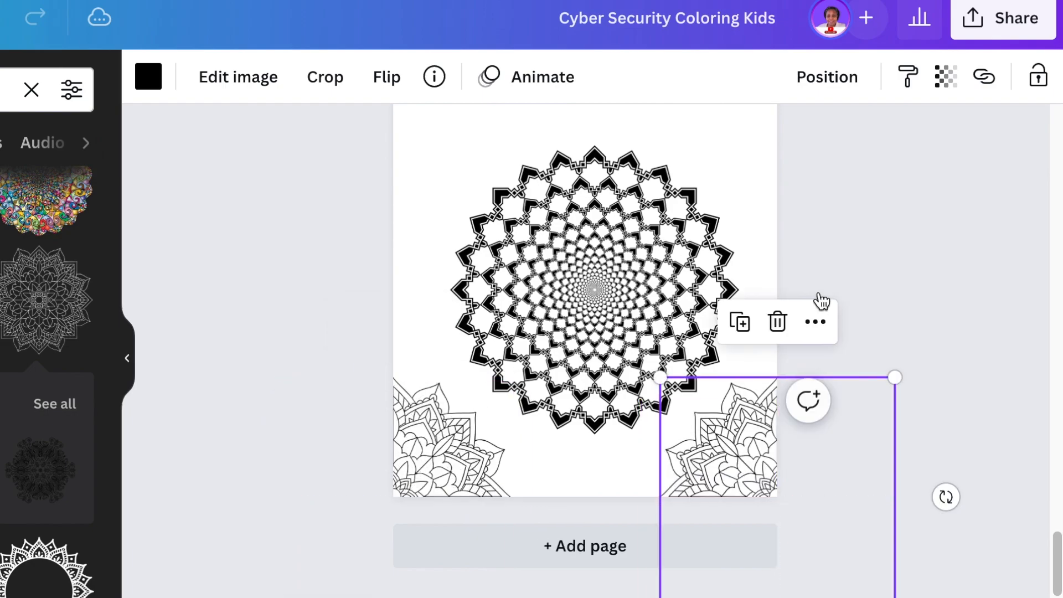
pyautogui.scroll(2, 680, 428)
pyautogui.scroll(4, 654, 421)
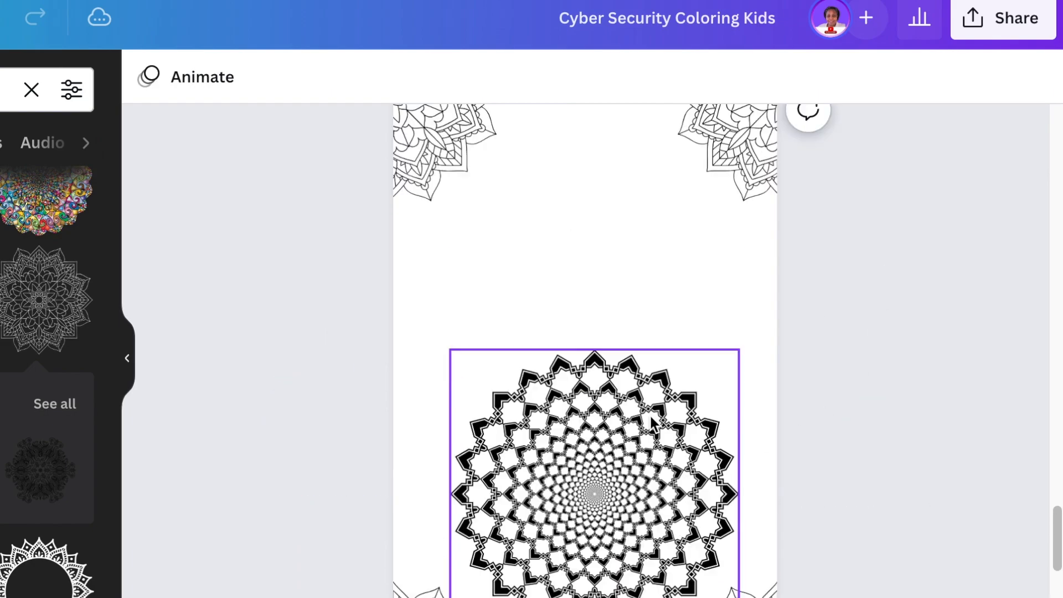
# Centre the large mandala on page 5 between the four corner mandalas
pyautogui.moveTo(591, 494); pyautogui.dragTo(581, 425)
pyautogui.scroll(-3, 873, 471)
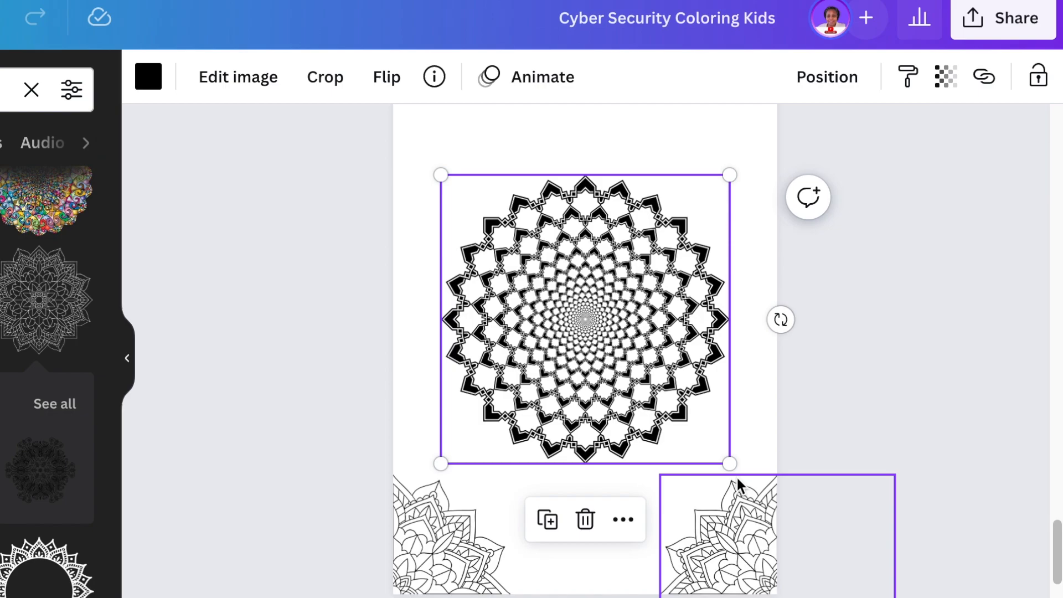
pyautogui.scroll(-1, 754, 477)
pyautogui.click(849, 413)
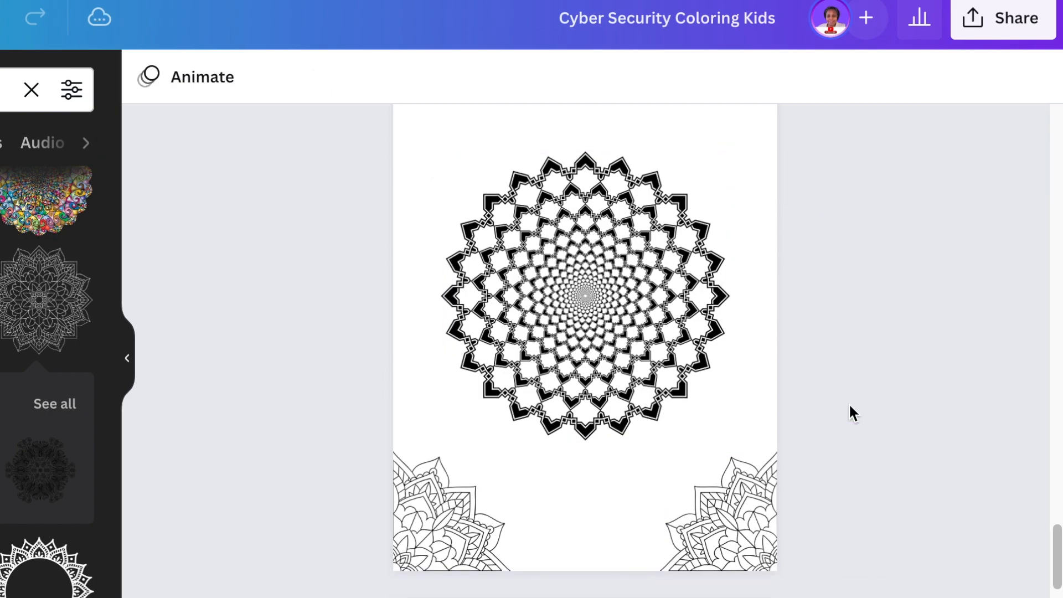
pyautogui.scroll(3, 620, 438)
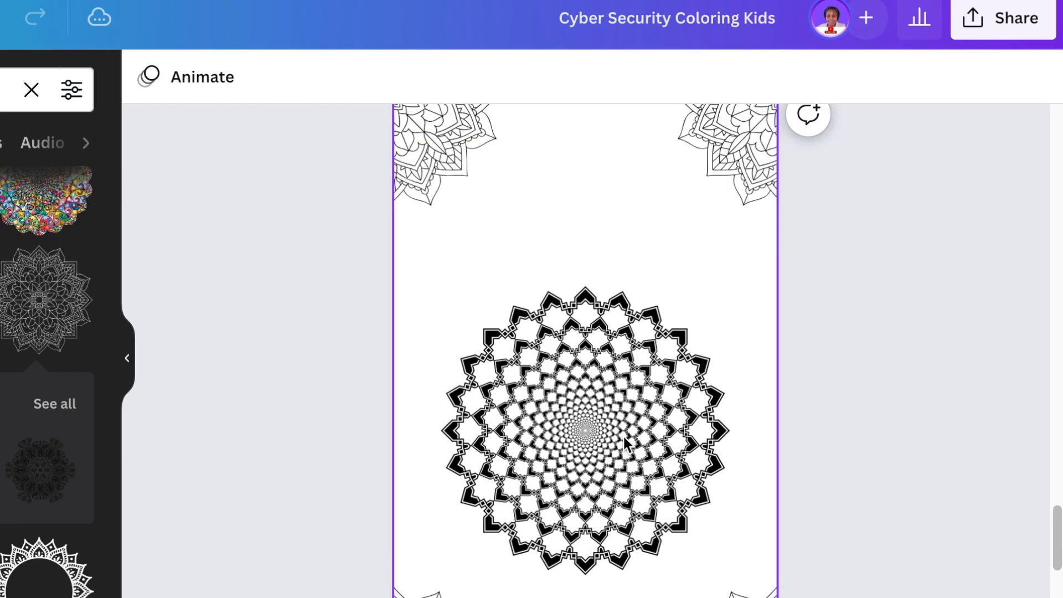
pyautogui.scroll(1, 623, 434)
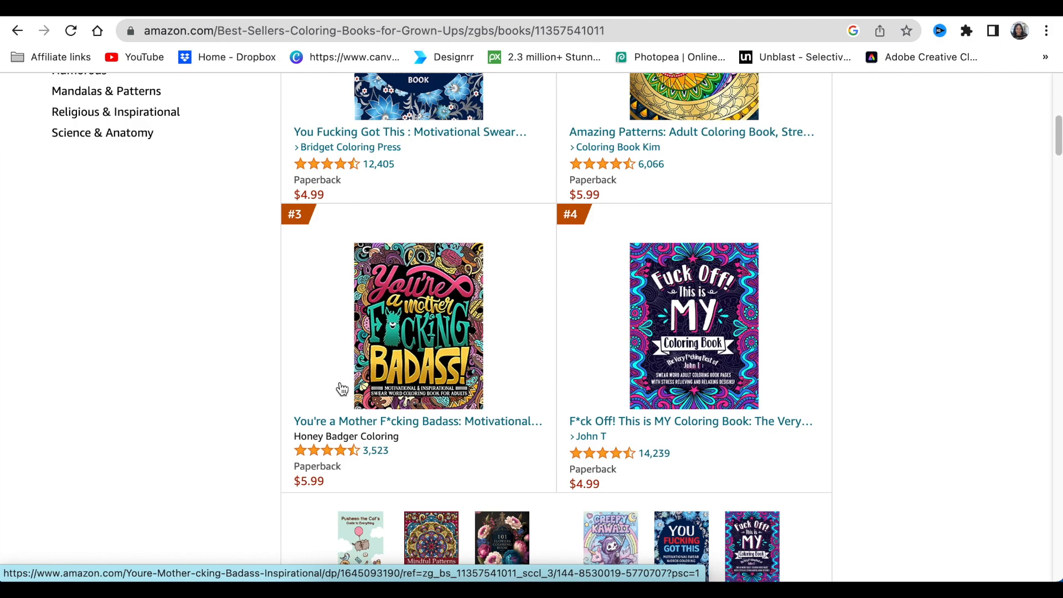
# Switch to the web marketplaces and examine the coloring book and coloring page listings on Amazon, Takealot and Etsy
pyautogui.scroll(-1, 342, 388)
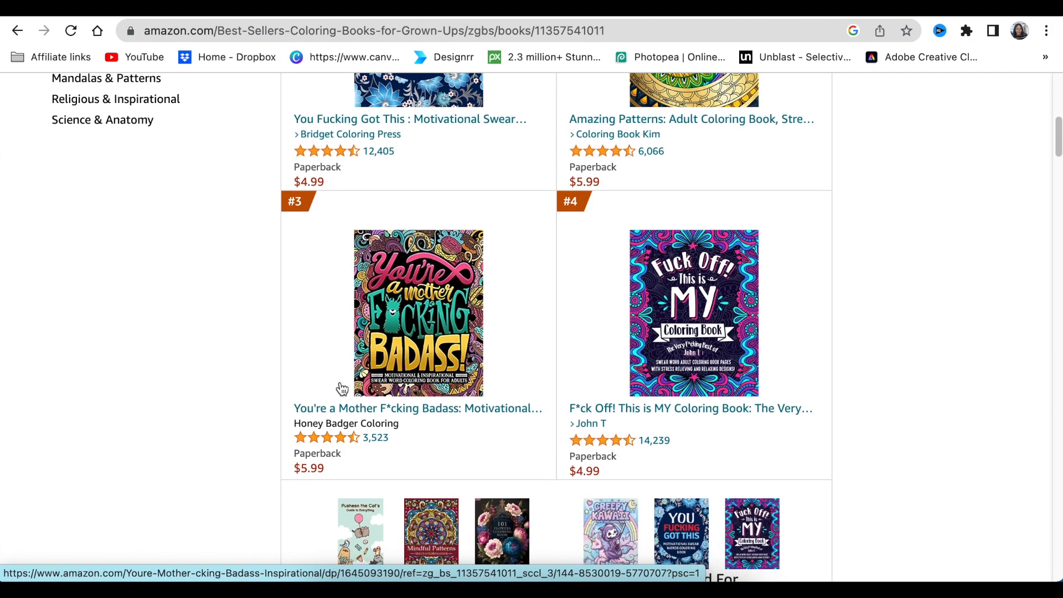
pyautogui.scroll(-5, 341, 389)
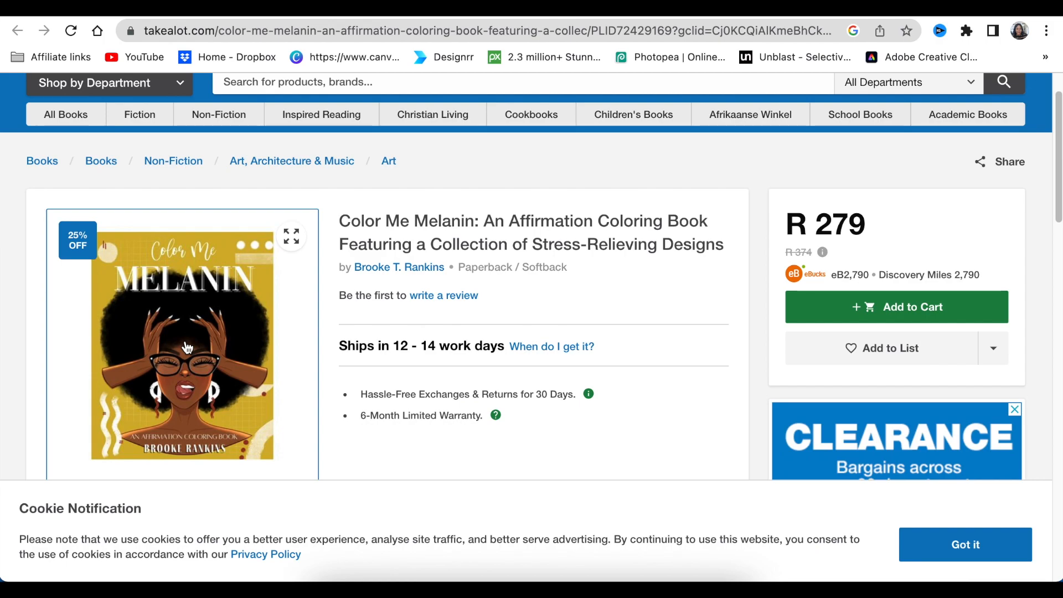
pyautogui.scroll(-5, 215, 346)
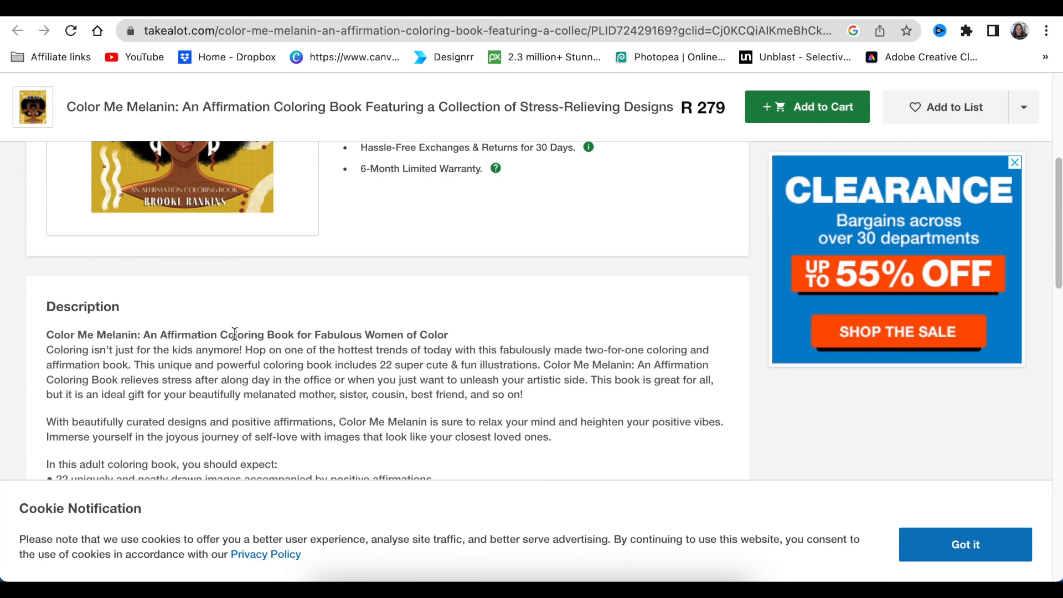
pyautogui.scroll(1, 215, 277)
pyautogui.scroll(1, 397, 393)
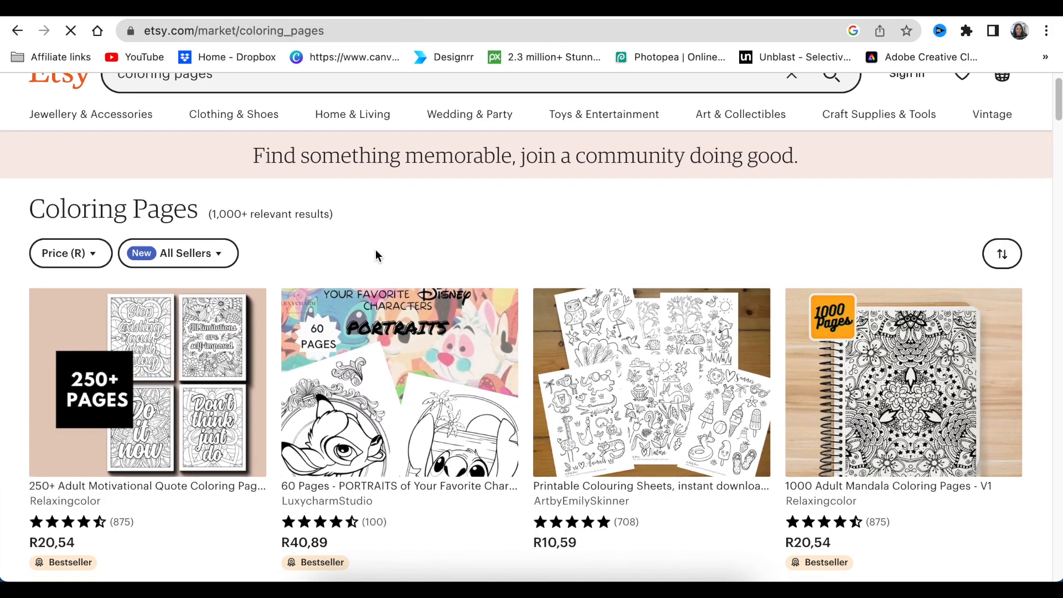
pyautogui.scroll(-2, 376, 250)
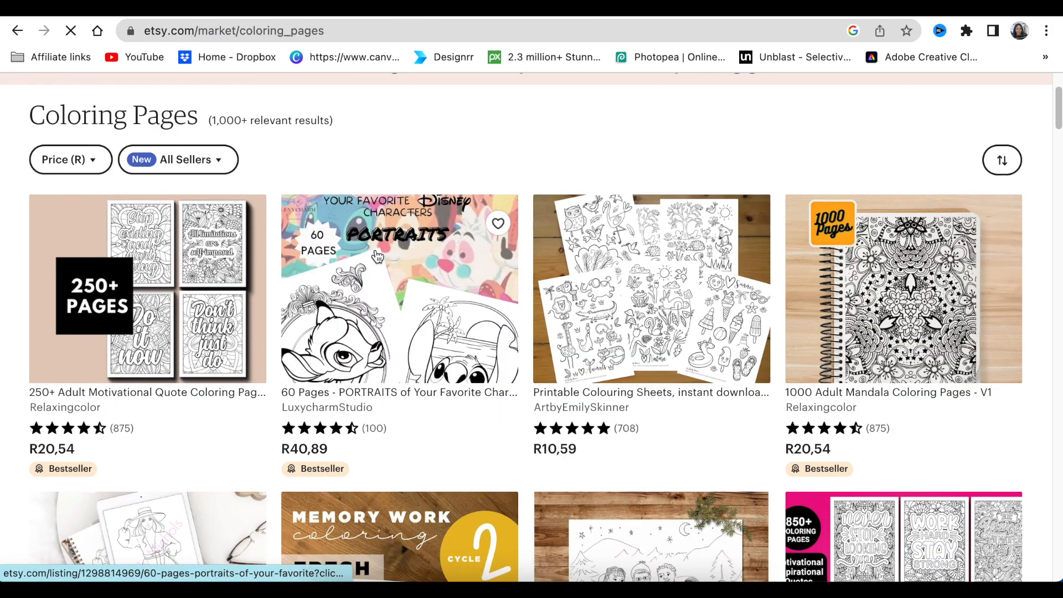